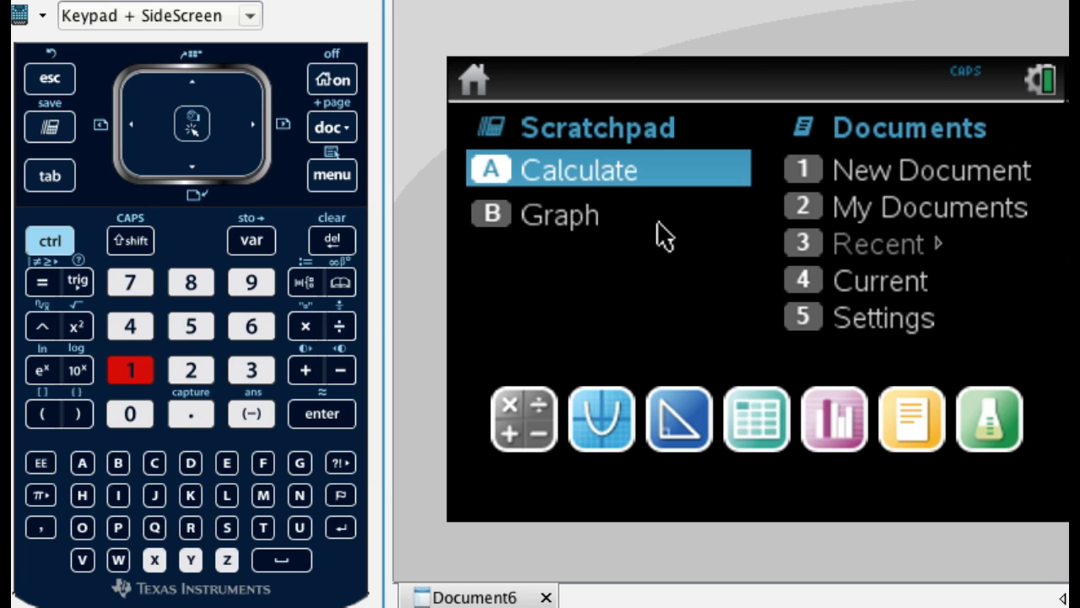
Create a new document with a blank Calculator page, discarding the unsaved previous document
{"action": "key", "text": "Right"}
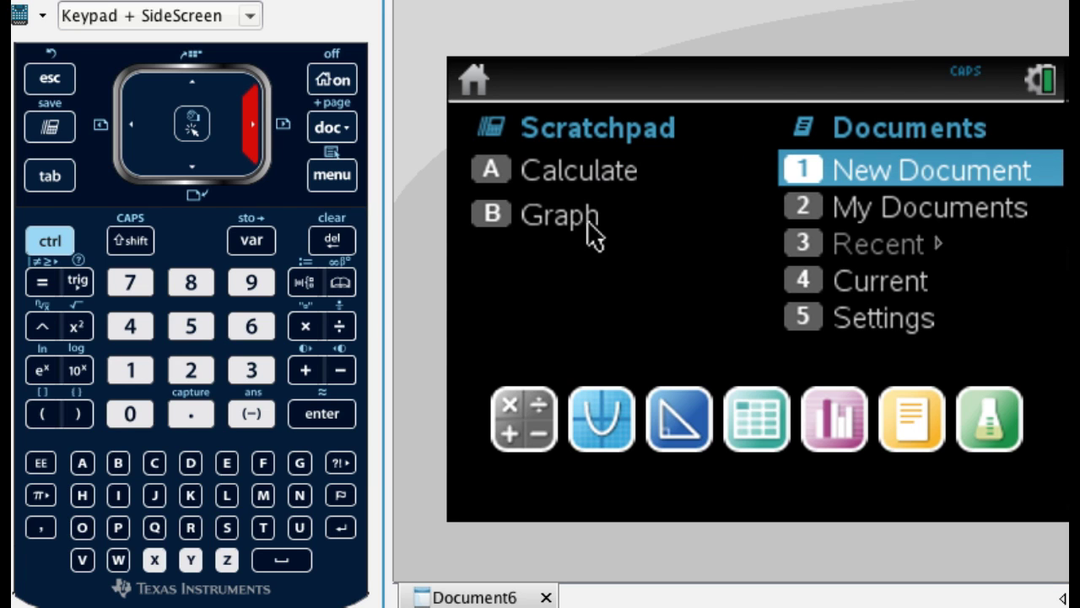
{"action": "left_click", "coordinate": [339, 77]}
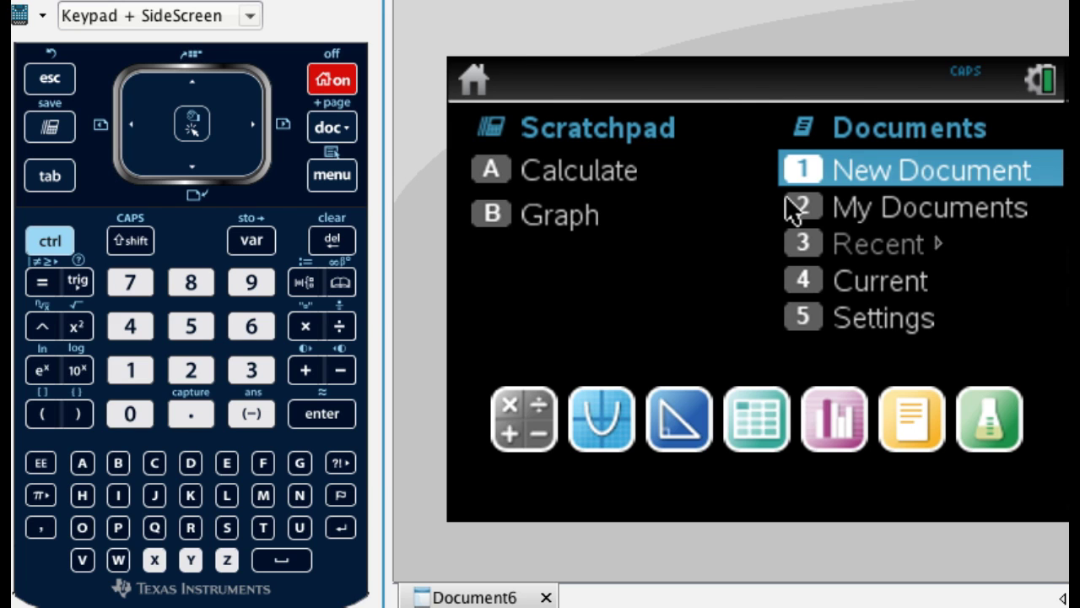
{"action": "key", "text": "Return"}
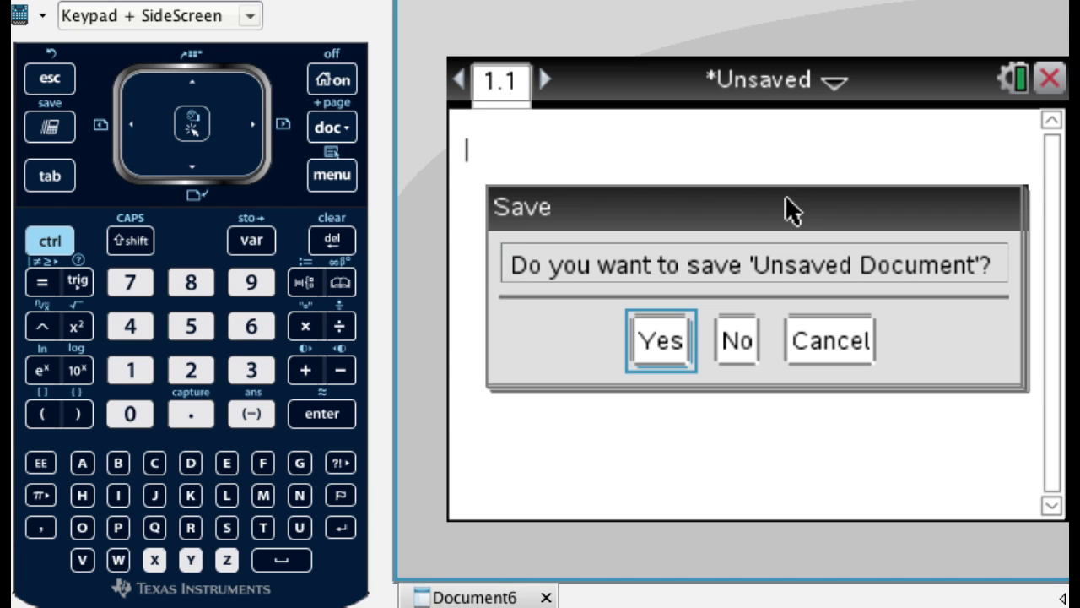
{"action": "left_click", "coordinate": [731, 338]}
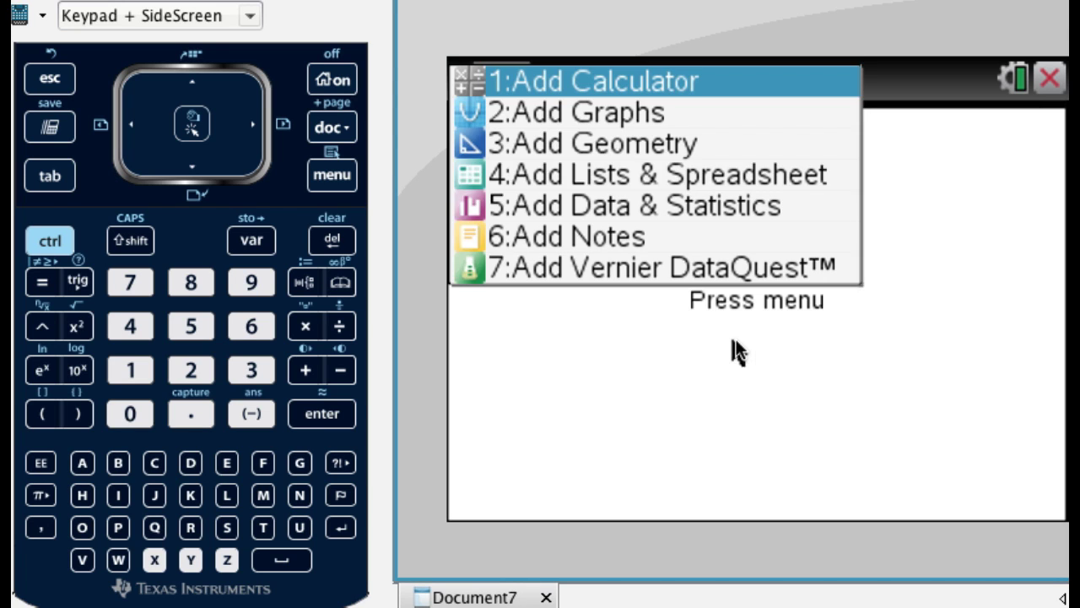
{"action": "left_click", "coordinate": [534, 89]}
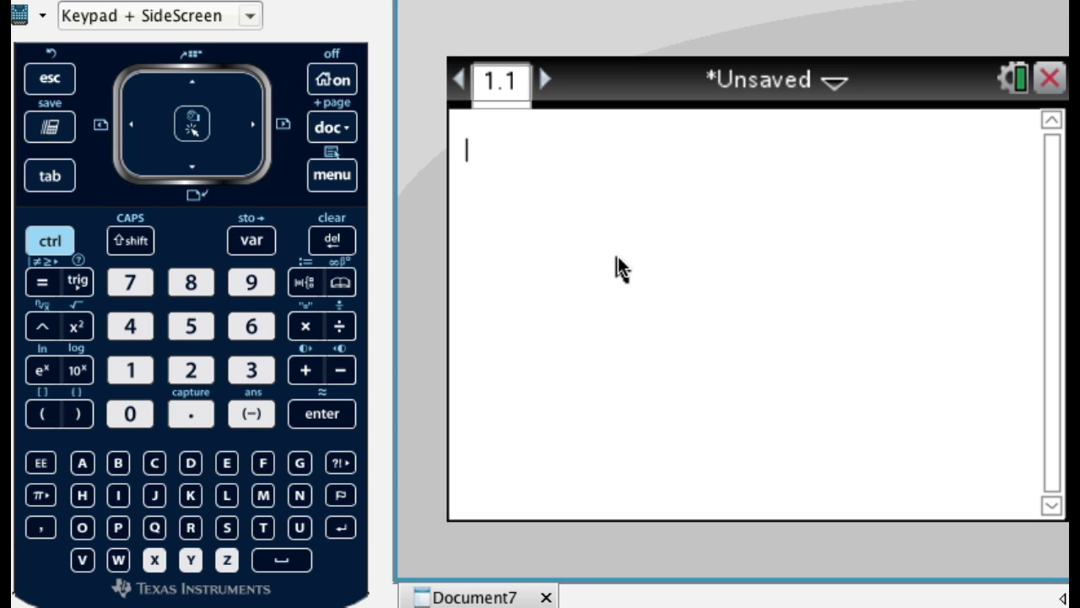
Enter f(x) followed by the := define operator on the Calculator entry line
{"action": "type", "text": "f"}
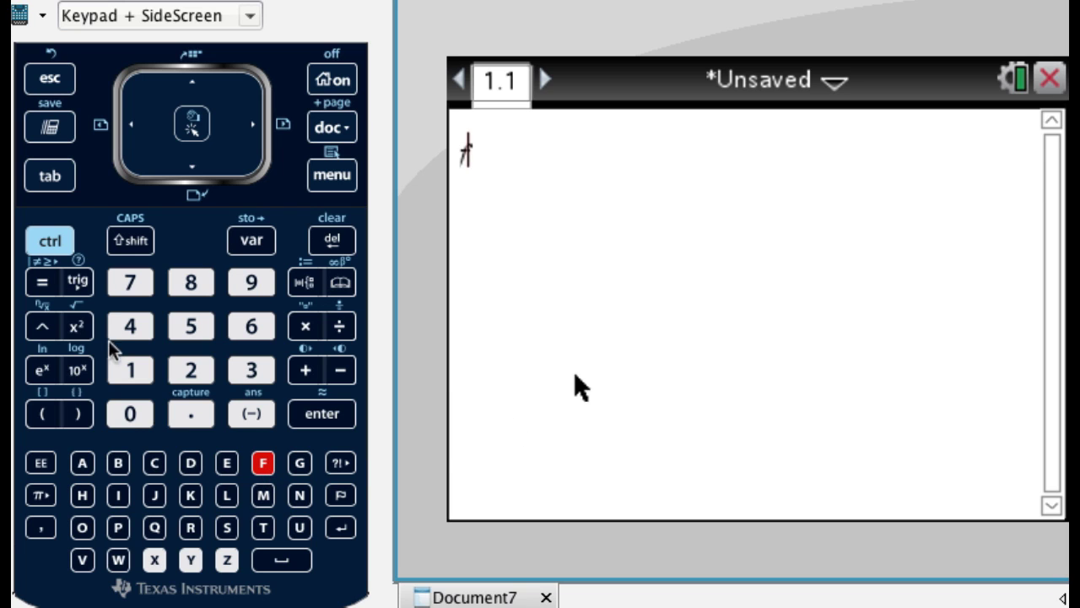
{"action": "left_click", "coordinate": [43, 420]}
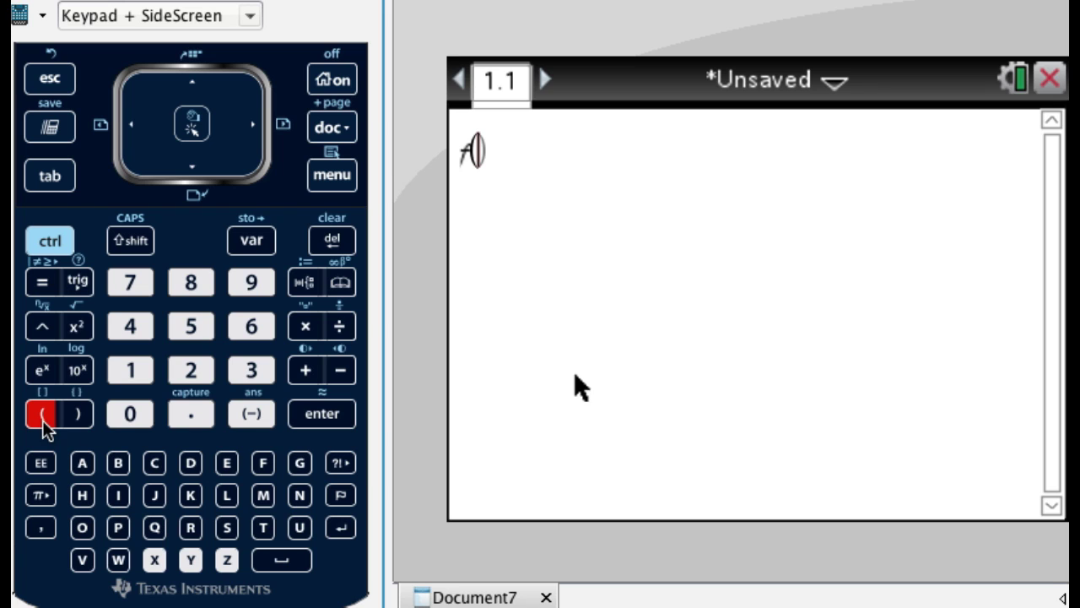
{"action": "type", "text": "x"}
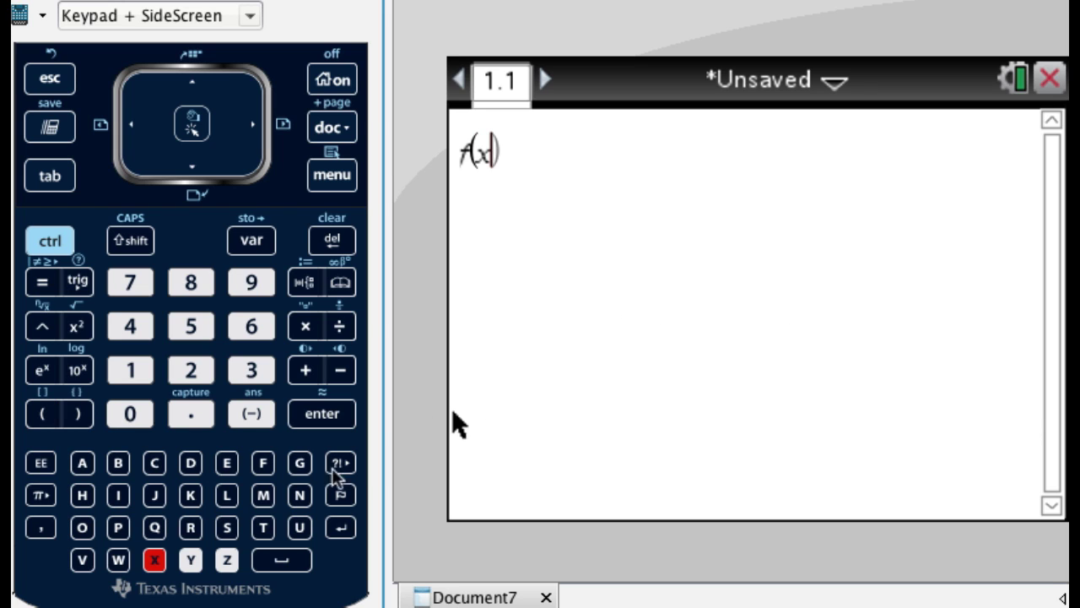
{"action": "left_click", "coordinate": [595, 223]}
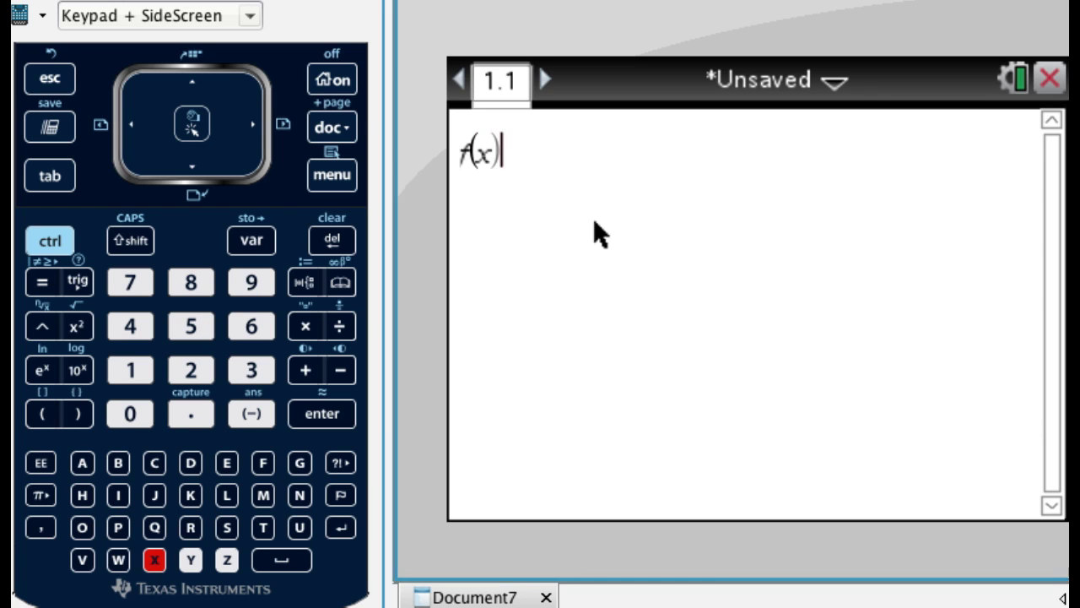
{"action": "key", "text": "Left"}
{"action": "key", "text": "Right"}
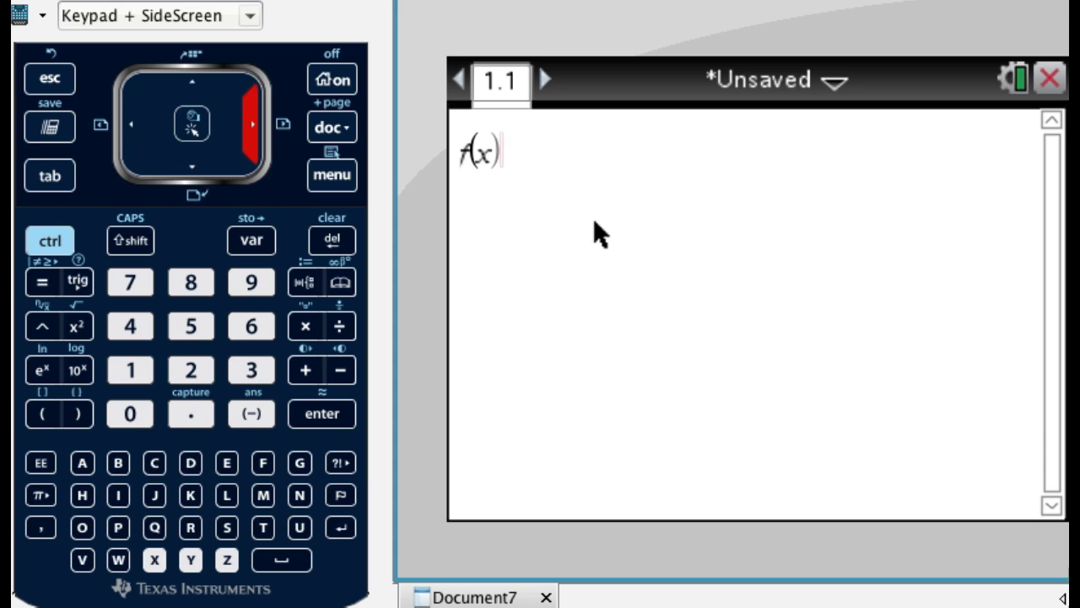
{"action": "key", "text": "Left"}
{"action": "key", "text": "Right"}
{"action": "key", "text": "shift+Left"}
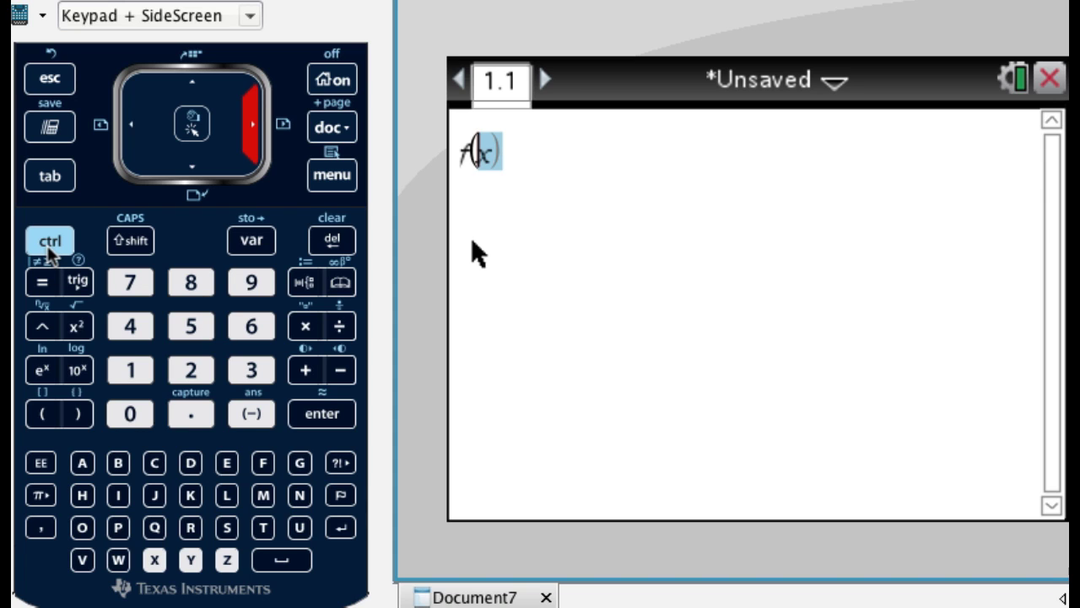
{"action": "left_click", "coordinate": [554, 248]}
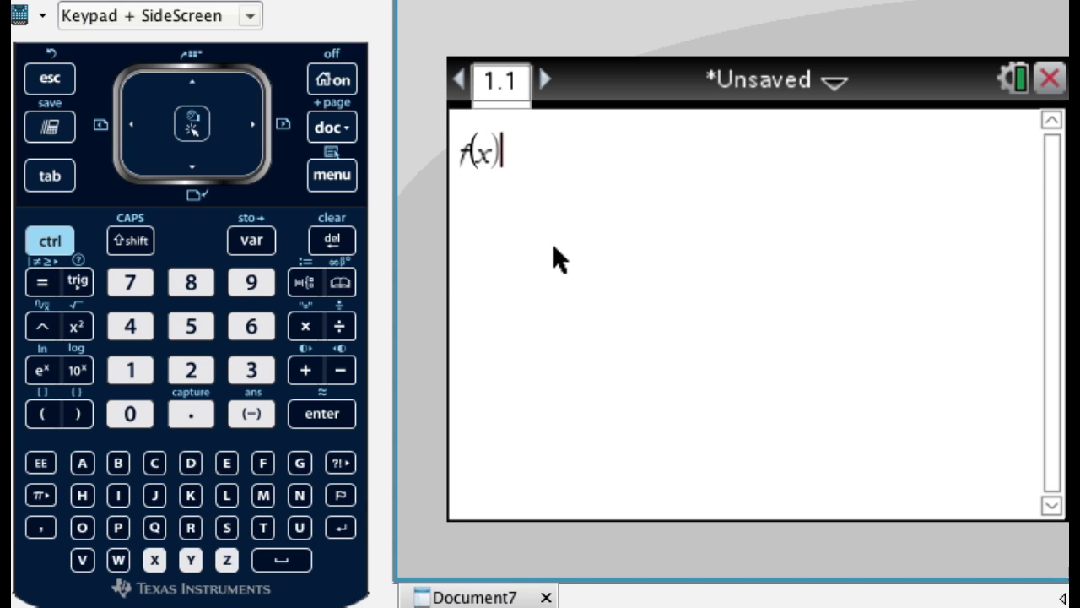
{"action": "key", "text": "ctrl"}
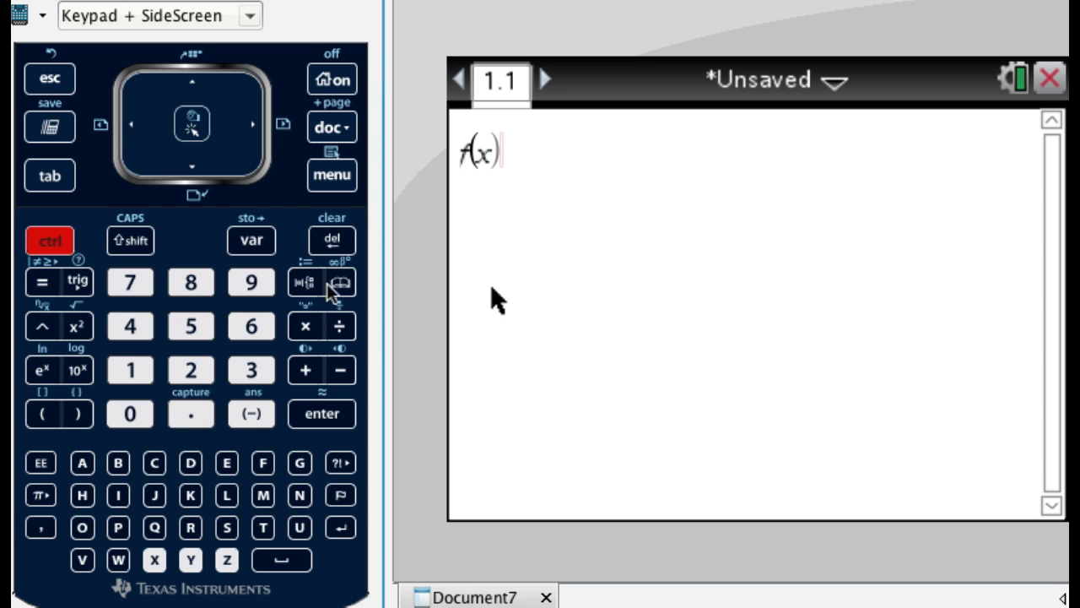
{"action": "left_click", "coordinate": [302, 280]}
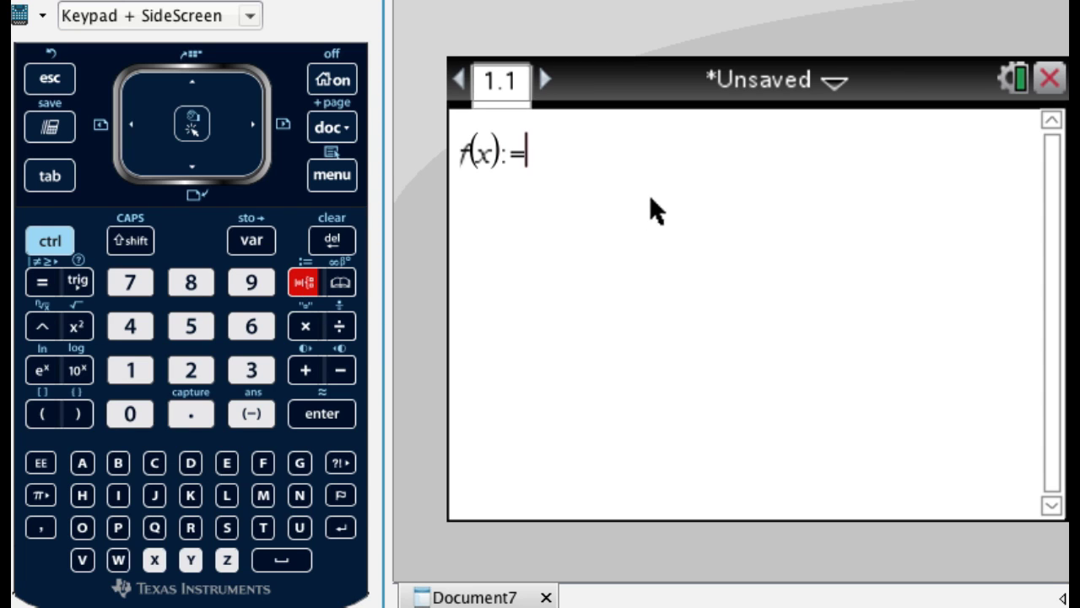
Append 2^x after f(x):=, leave the exponent, and add a minus sign
{"action": "left_click", "coordinate": [607, 142]}
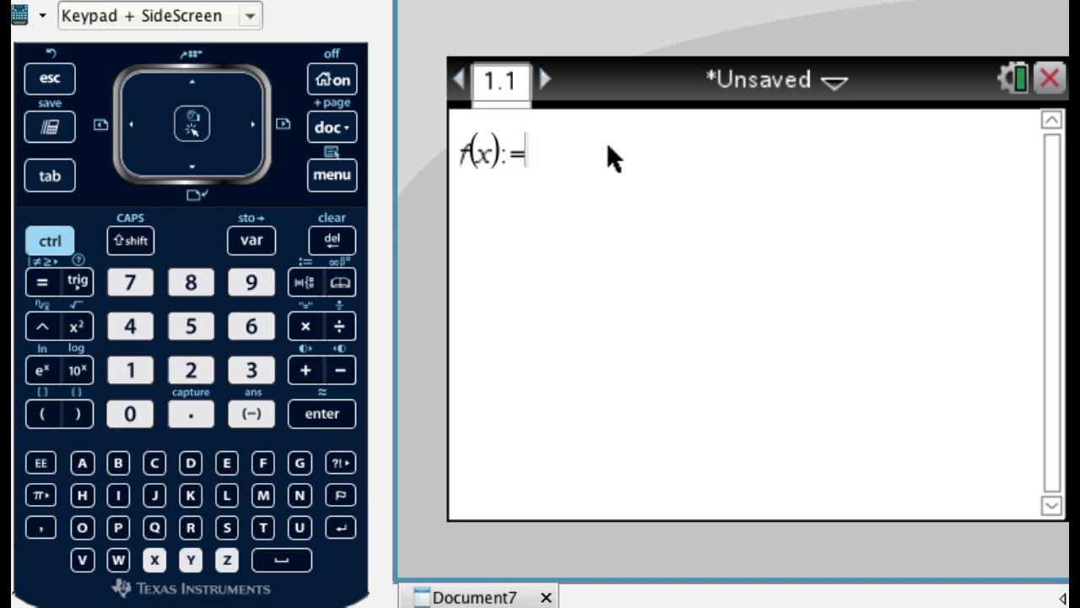
{"action": "type", "text": "2"}
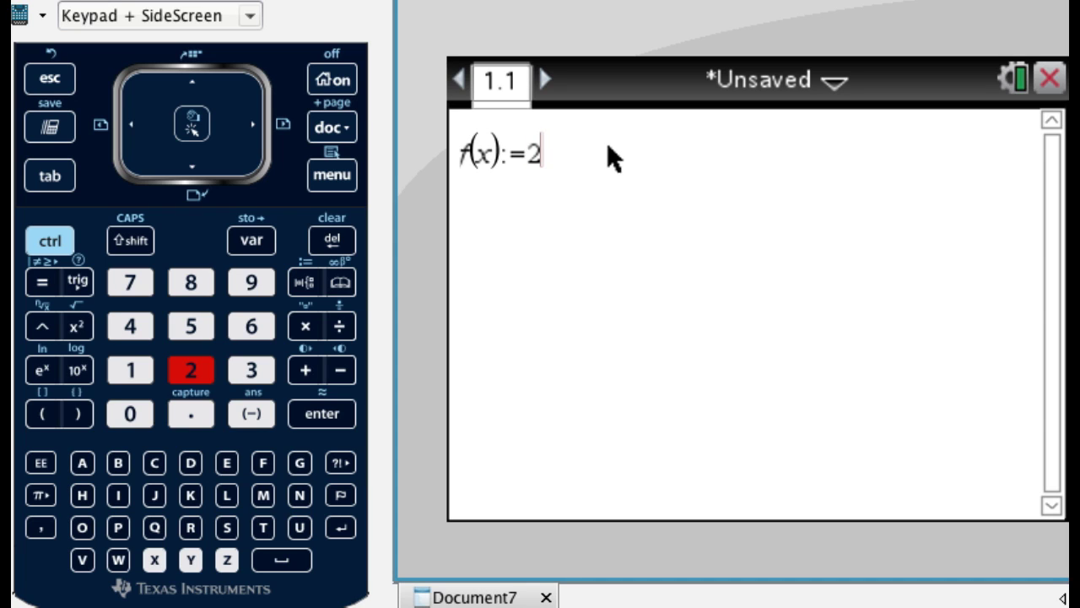
{"action": "left_click", "coordinate": [44, 330]}
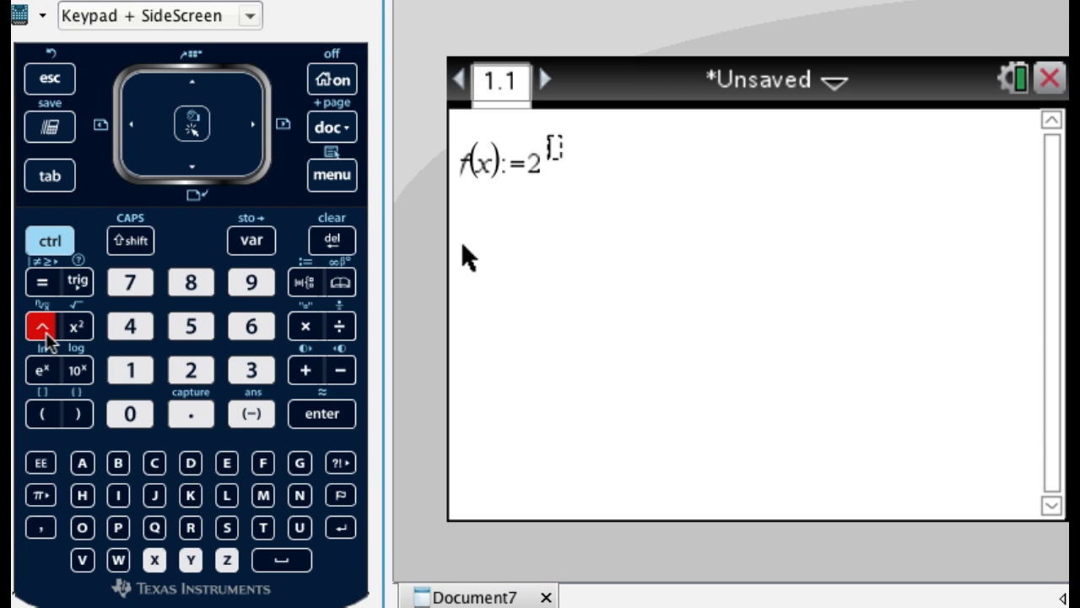
{"action": "type", "text": "x"}
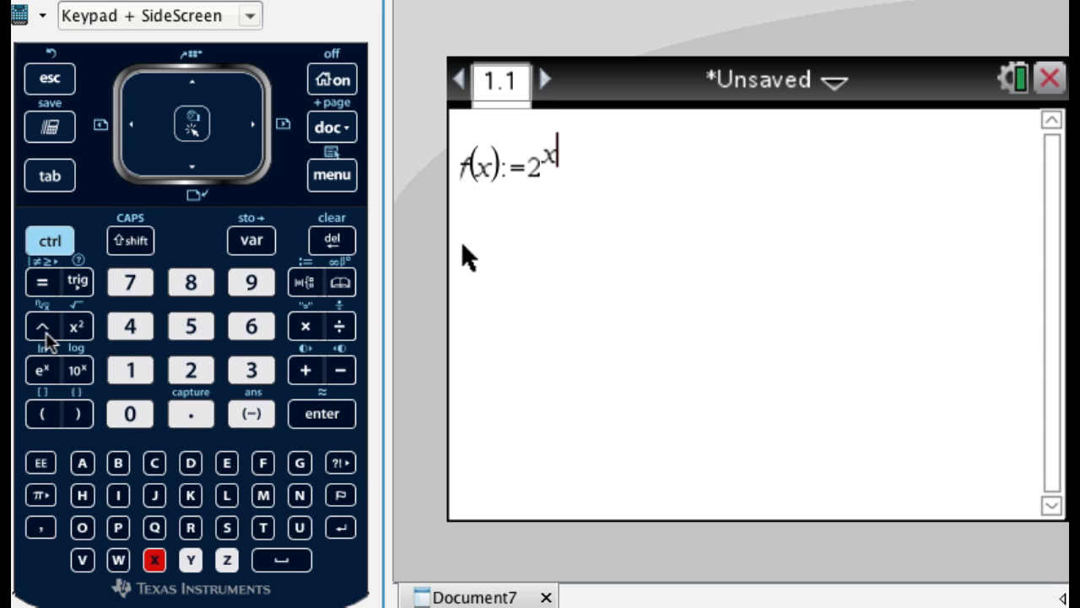
{"action": "left_click", "coordinate": [250, 129]}
{"action": "left_click", "coordinate": [131, 128]}
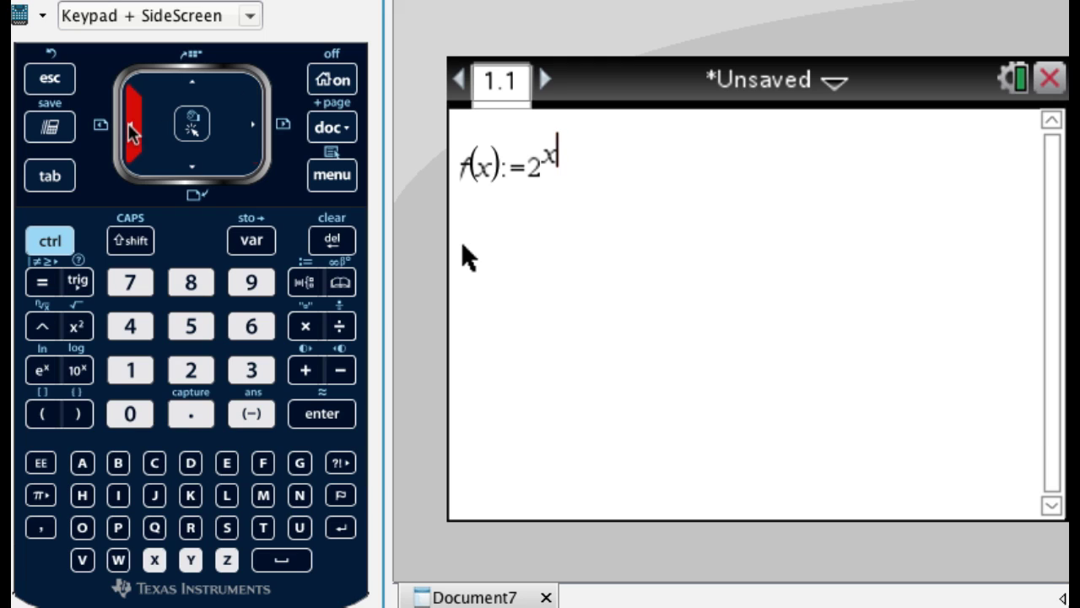
{"action": "left_click", "coordinate": [43, 177]}
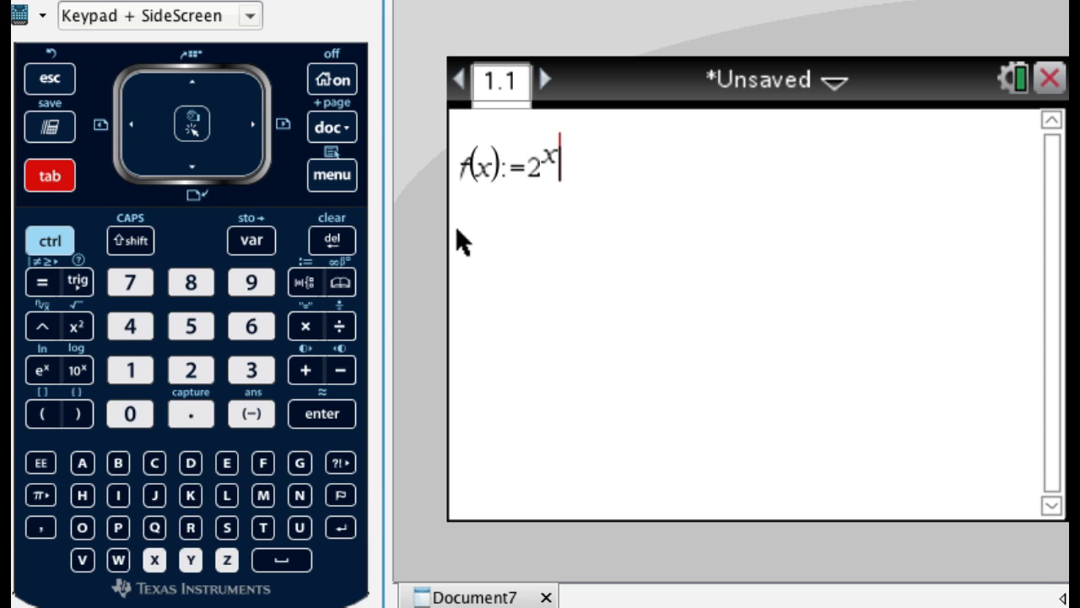
{"action": "key", "text": "Right"}
{"action": "left_click", "coordinate": [859, 198]}
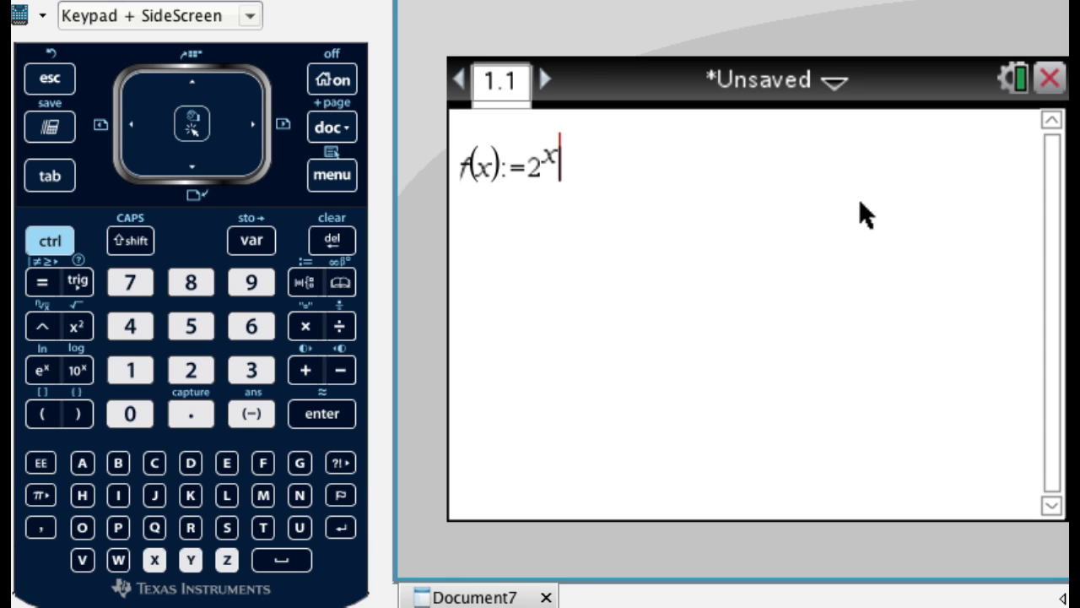
{"action": "type", "text": "-"}
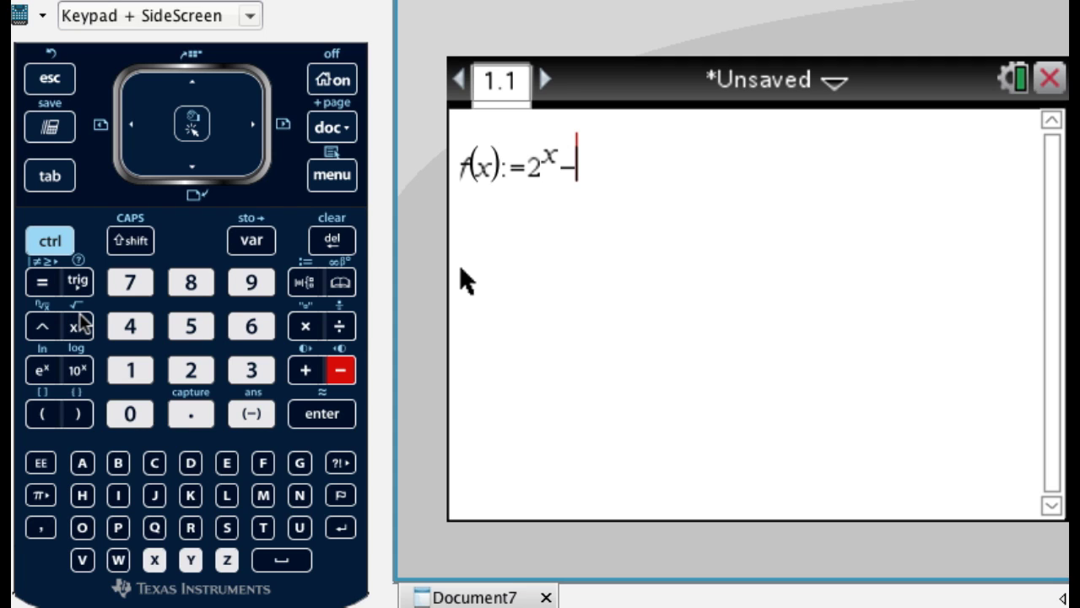
Insert a cube-root template with radicand x−7 and store f(x):=2^x−∛(x−7)
{"action": "left_click", "coordinate": [49, 242]}
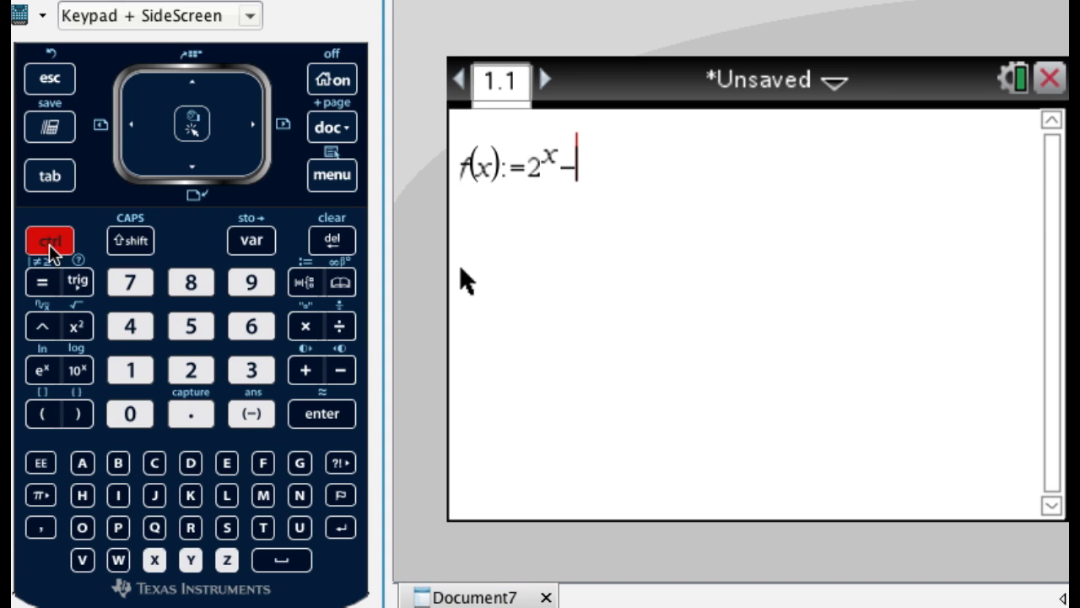
{"action": "left_click", "coordinate": [42, 329]}
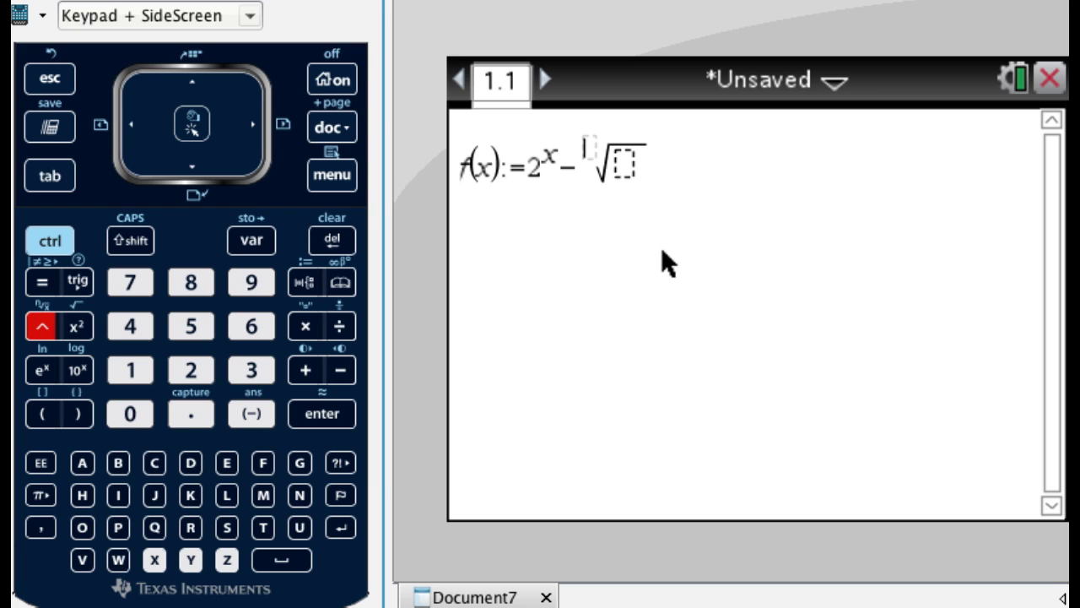
{"action": "type", "text": "3"}
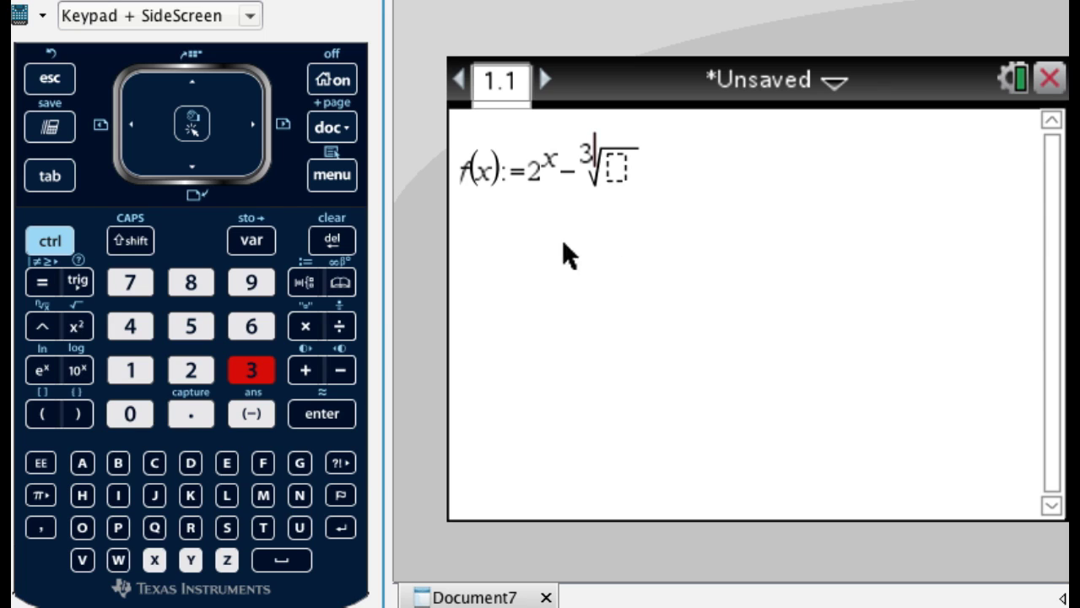
{"action": "key", "text": "Tab"}
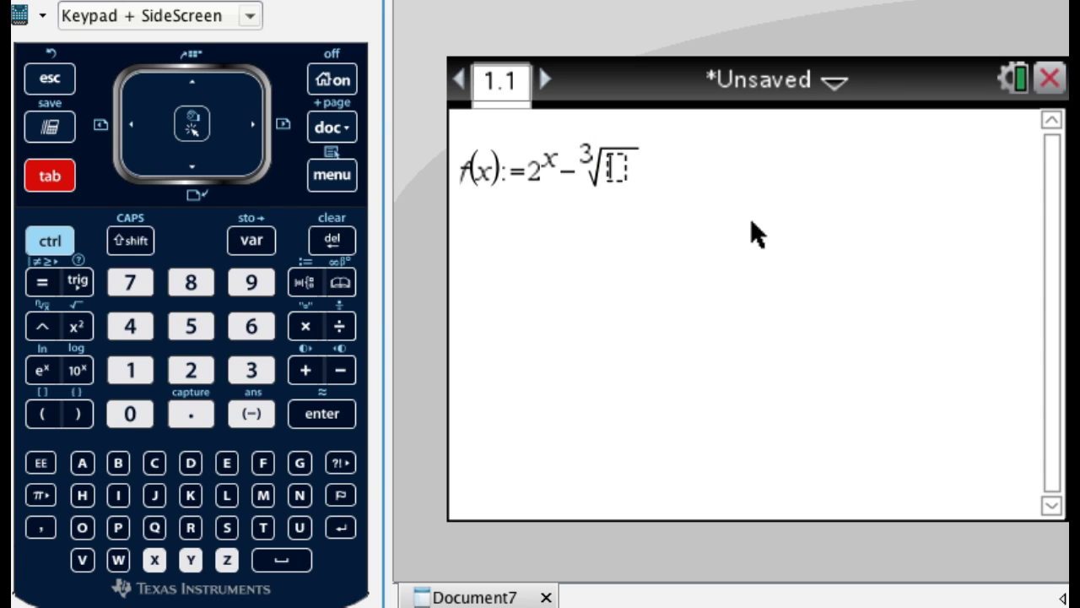
{"action": "type", "text": "x-7"}
{"action": "key", "text": "Return"}
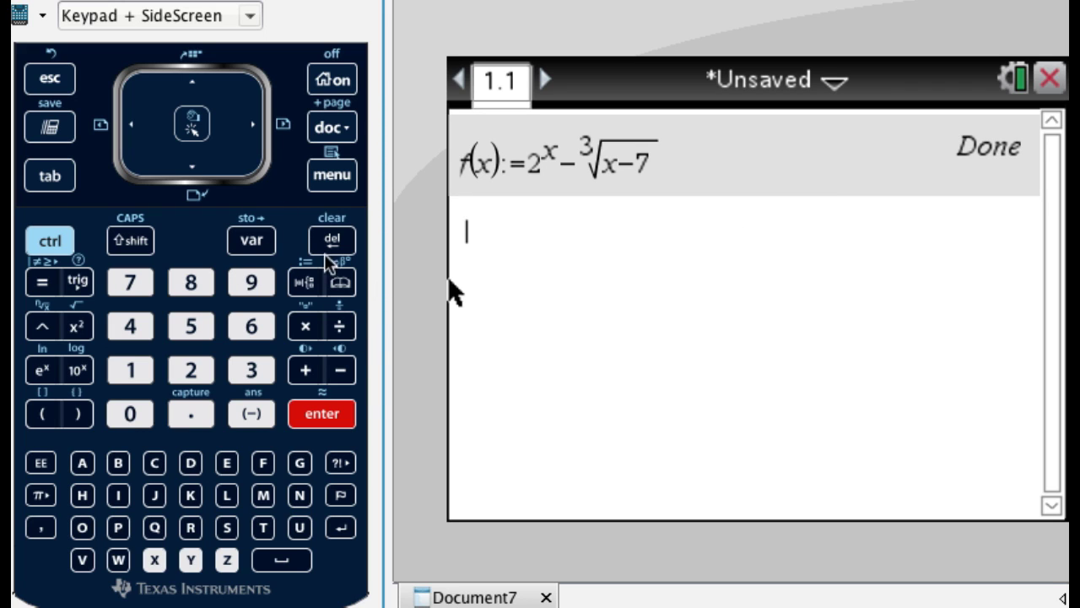
Evaluate f(−1), getting the exact result 5/2
{"action": "type", "text": "f("}
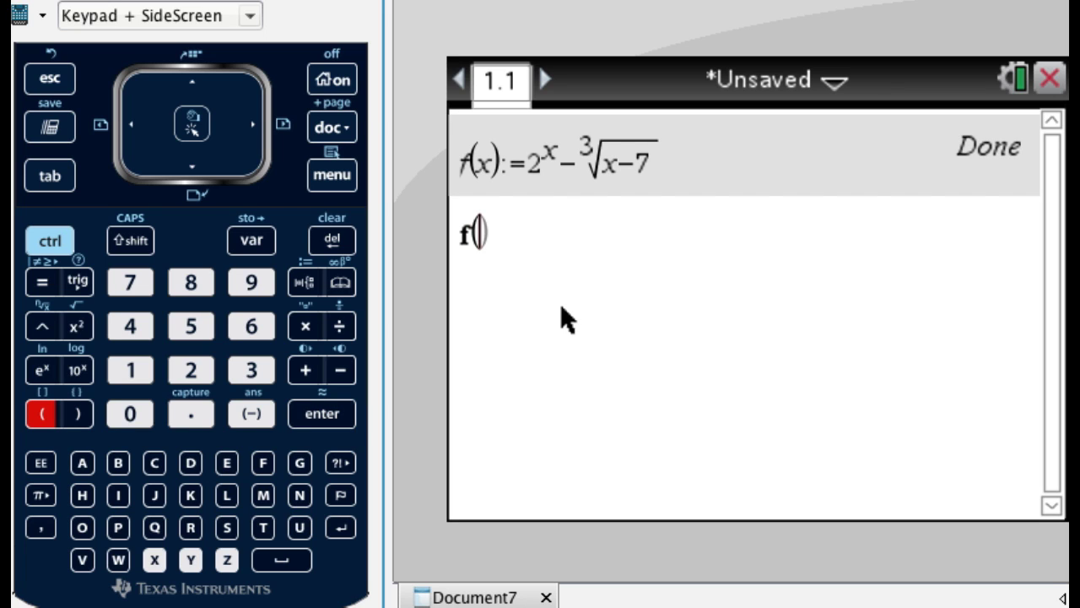
{"action": "type", "text": "-1"}
{"action": "key", "text": "Return"}
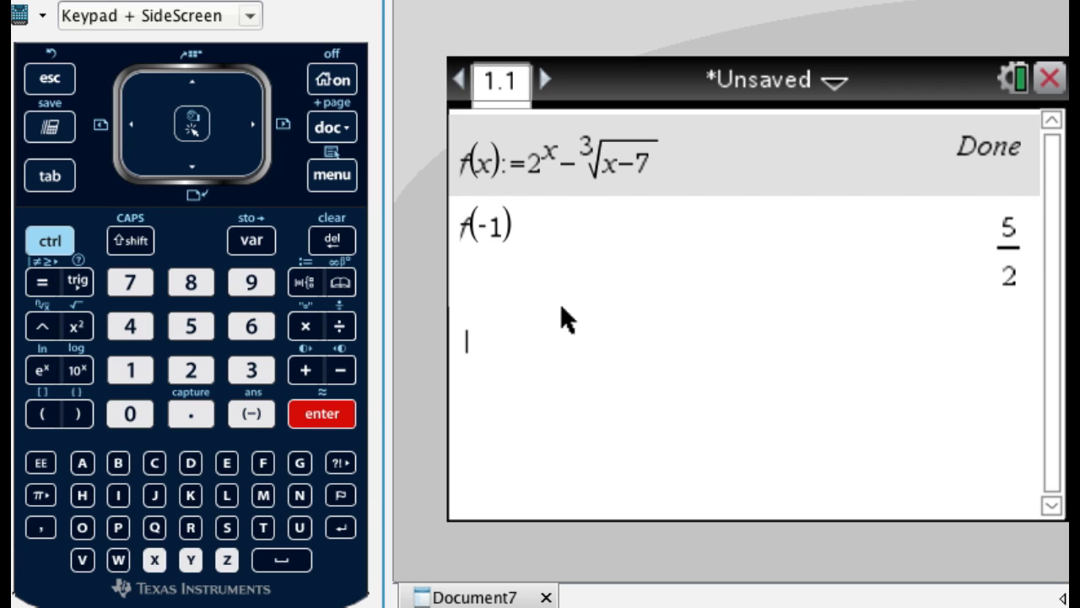
{"action": "key", "text": "Up"}
{"action": "key", "text": "Up"}
{"action": "key", "text": "Down"}
{"action": "key", "text": "Up"}
{"action": "key", "text": "Up"}
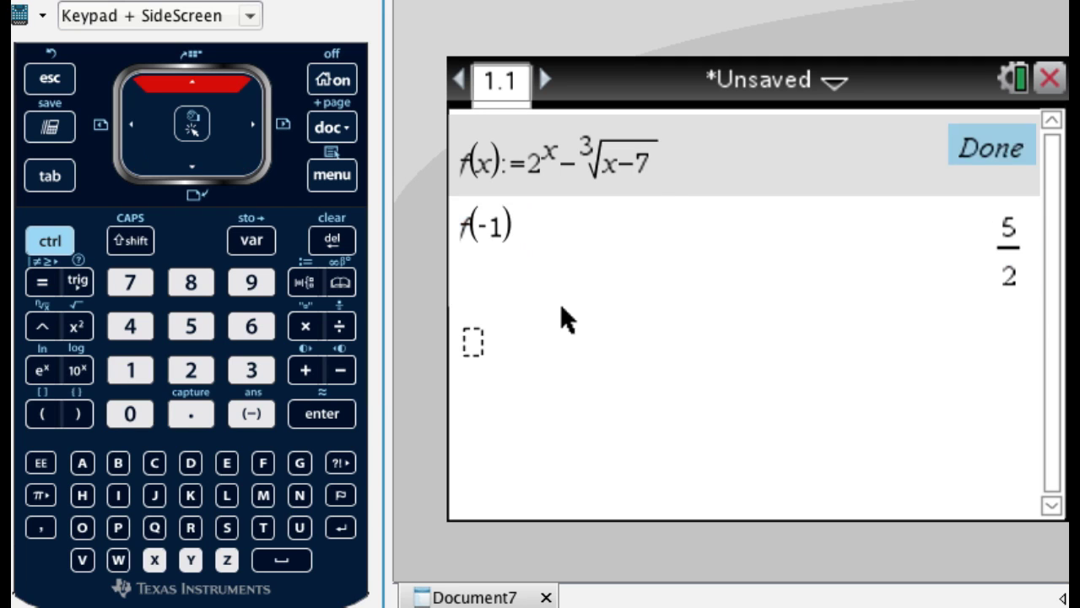
{"action": "key", "text": "Up"}
{"action": "key", "text": "Down"}
{"action": "key", "text": "Down"}
{"action": "key", "text": "Down"}
{"action": "key", "text": "Up"}
{"action": "key", "text": "Up"}
{"action": "key", "text": "Up"}
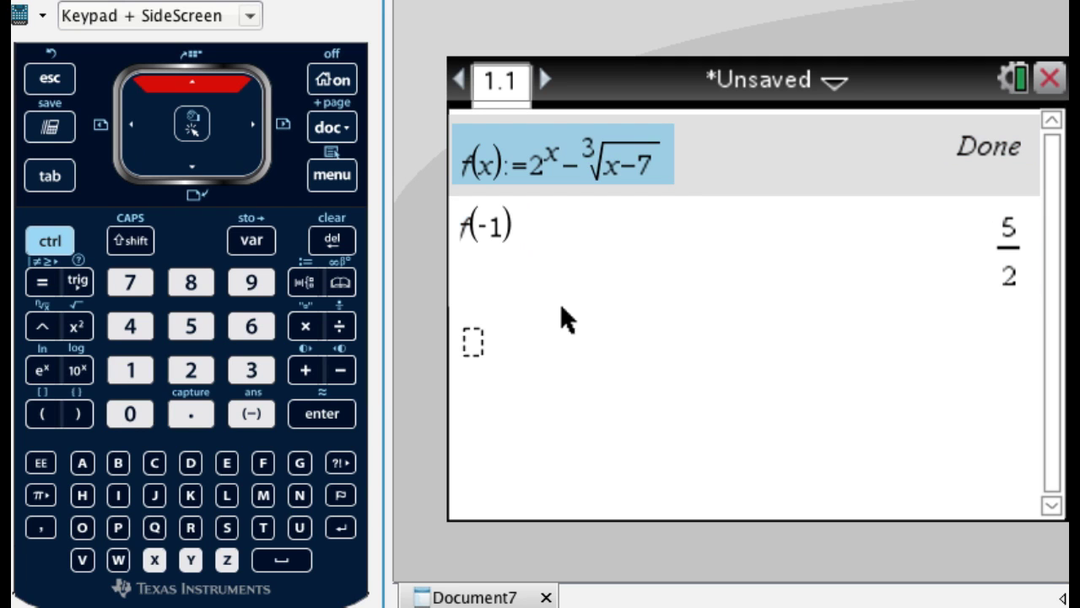
{"action": "key", "text": "Return"}
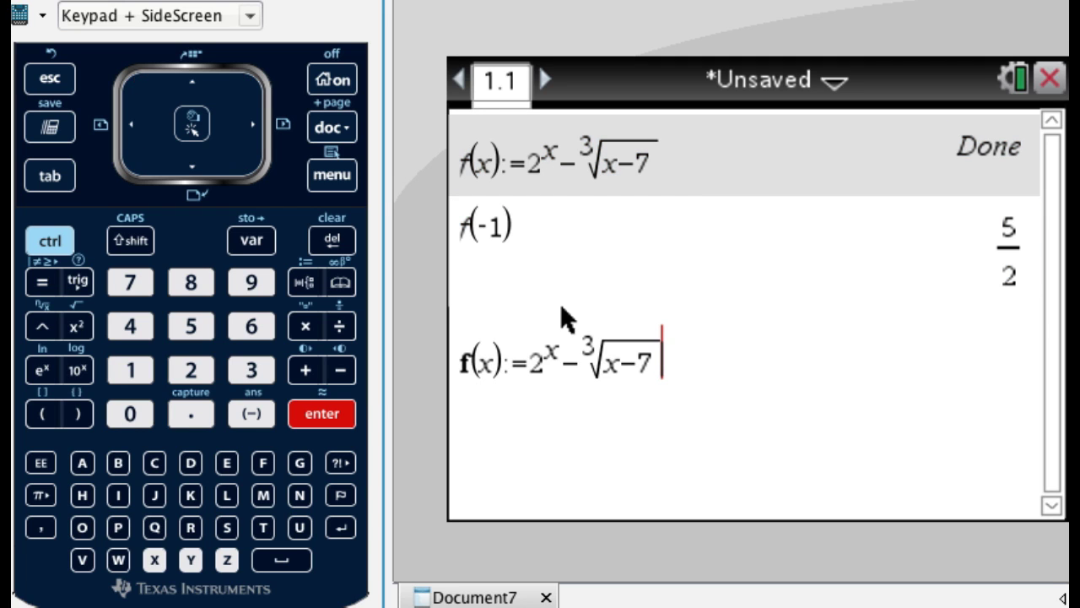
{"action": "key", "text": "BackSpace"}
{"action": "key", "text": "BackSpace"}
{"action": "key", "text": "BackSpace"}
{"action": "key", "text": "BackSpace"}
{"action": "key", "text": "BackSpace"}
{"action": "key", "text": "BackSpace"}
{"action": "key", "text": "BackSpace"}
{"action": "key", "text": "BackSpace"}
{"action": "key", "text": "BackSpace"}
{"action": "key", "text": "BackSpace"}
{"action": "key", "text": "BackSpace"}
{"action": "key", "text": "BackSpace"}
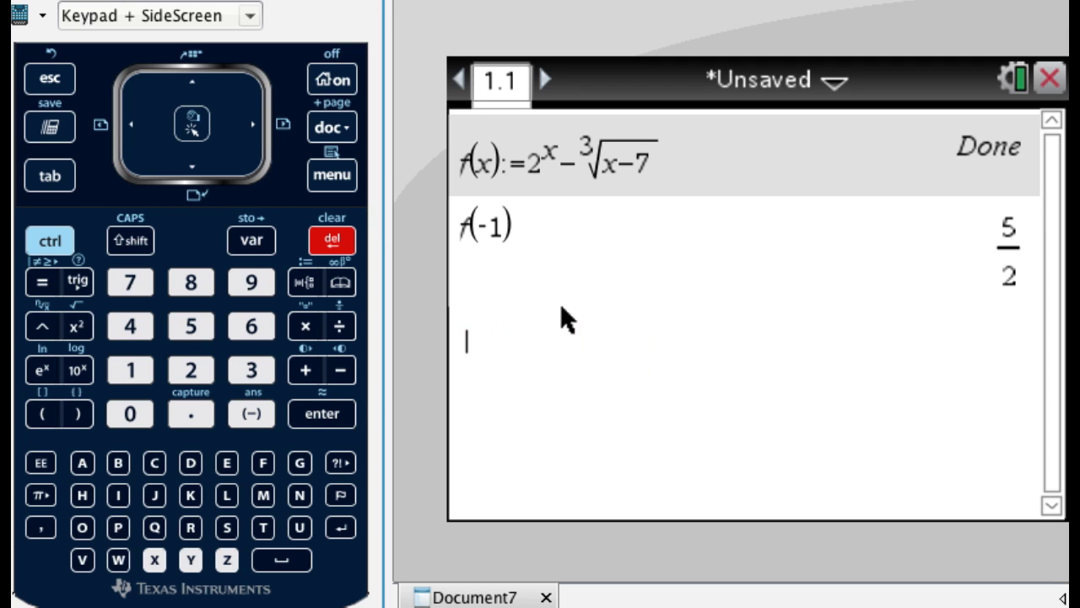
Recall f(−1) from history and approximate it as the decimal 2.5
{"action": "key", "text": "Up"}
{"action": "key", "text": "Up"}
{"action": "key", "text": "Down"}
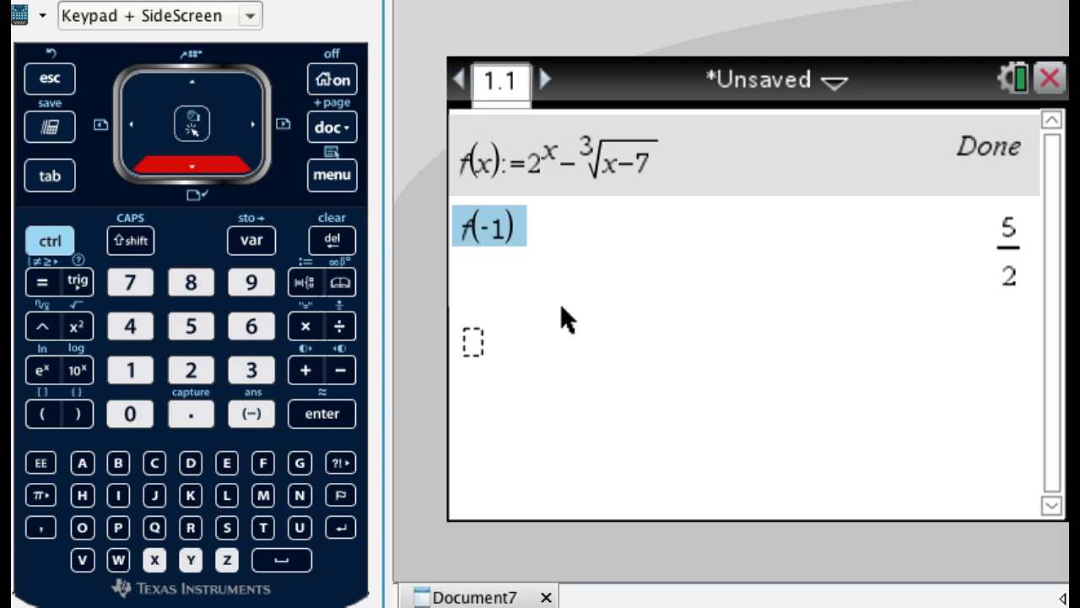
{"action": "key", "text": "Return"}
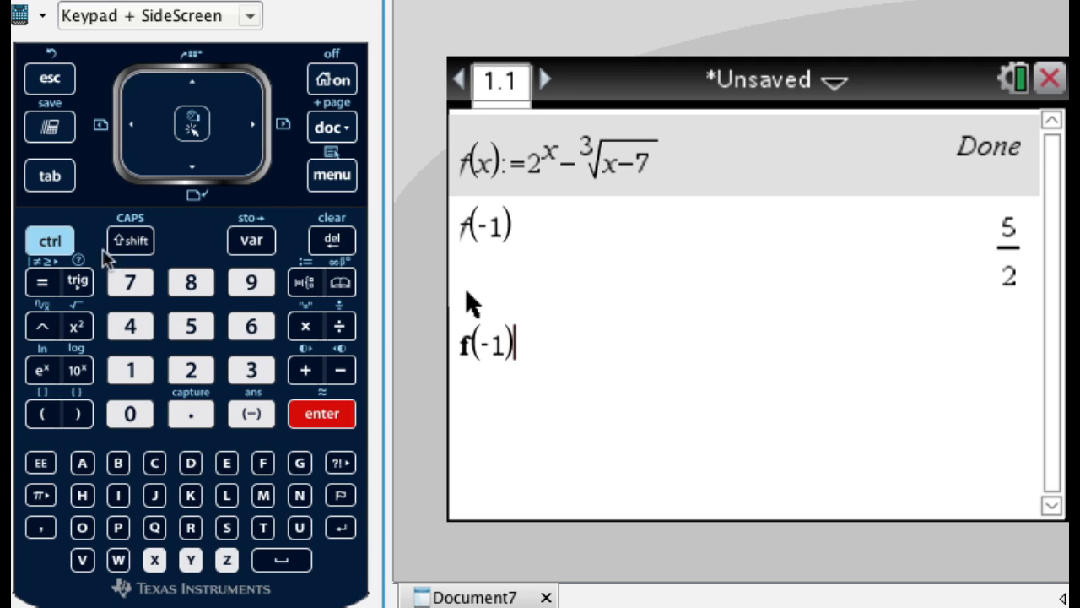
{"action": "key", "text": "ctrl"}
{"action": "left_click", "coordinate": [316, 415]}
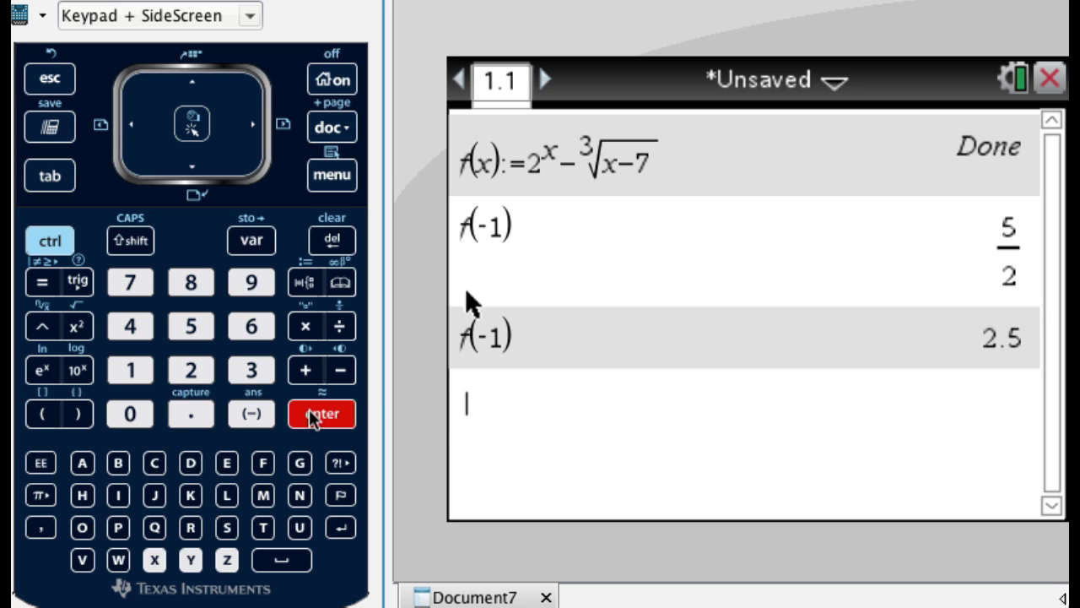
Evaluate f(5)=33.2599 and f(π)=10.3934
{"action": "type", "text": "f(5)"}
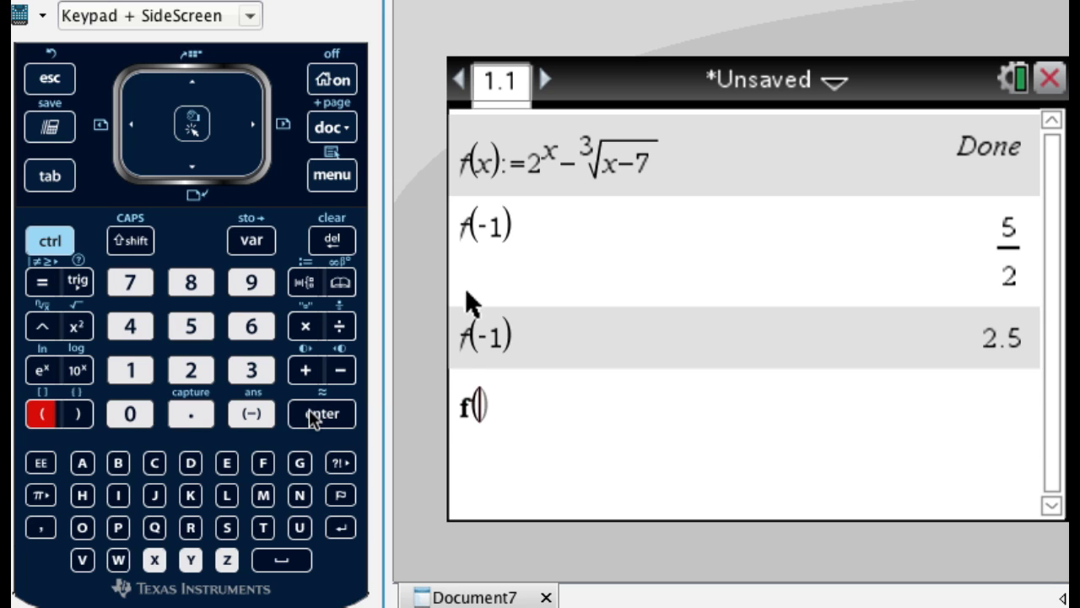
{"action": "key", "text": "Return"}
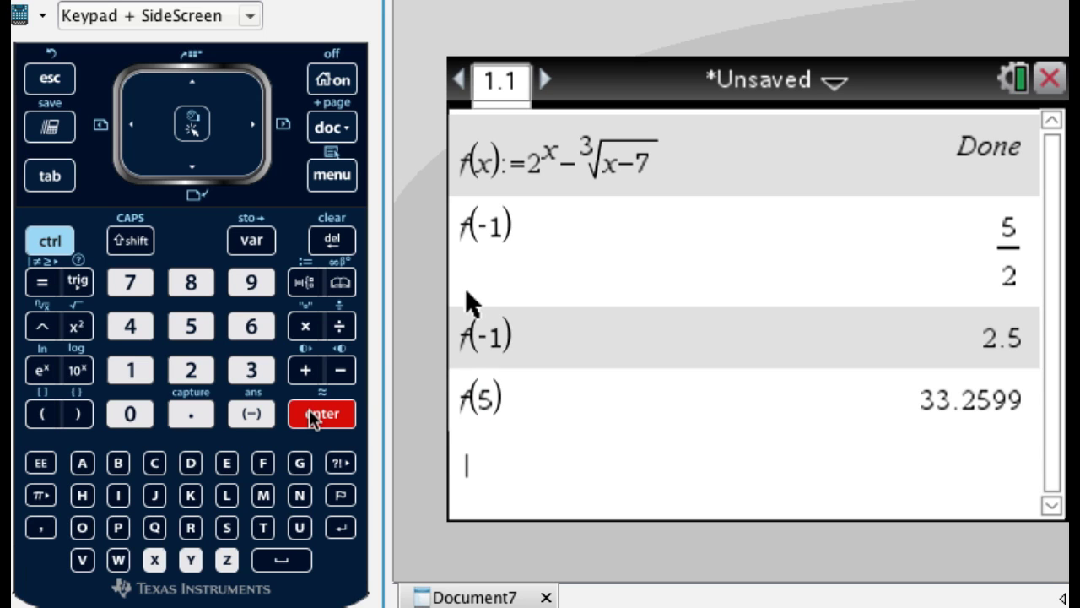
{"action": "type", "text": "f("}
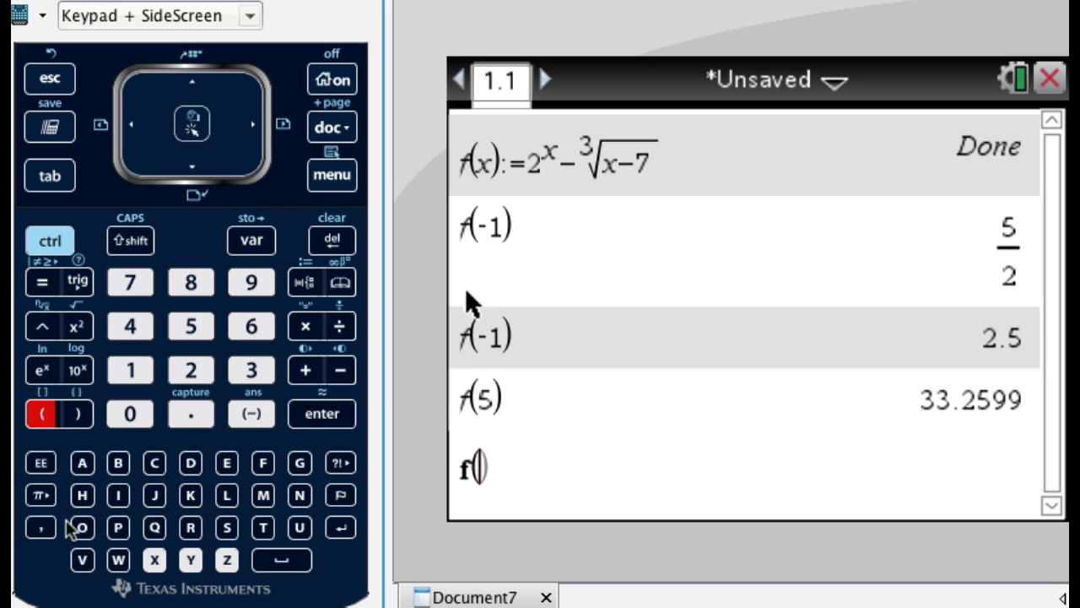
{"action": "left_click", "coordinate": [41, 497]}
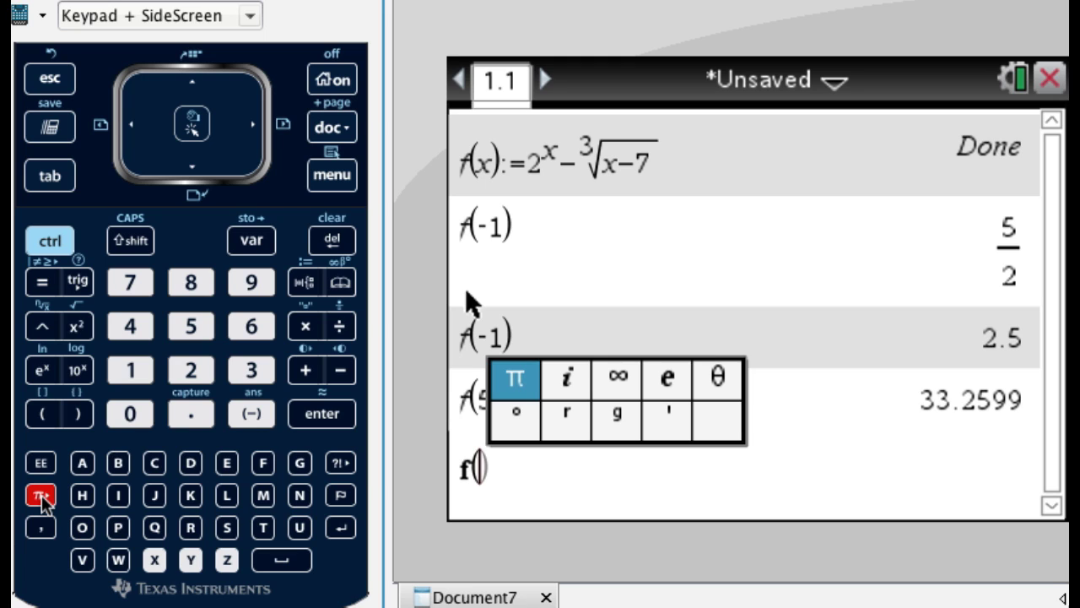
{"action": "key", "text": "Return"}
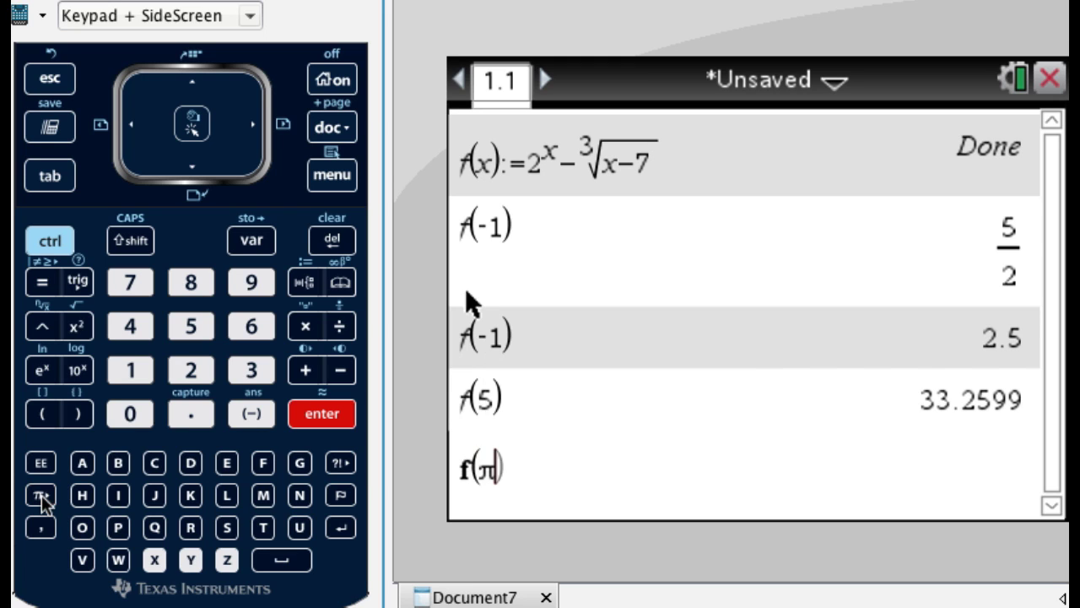
{"action": "key", "text": "Return"}
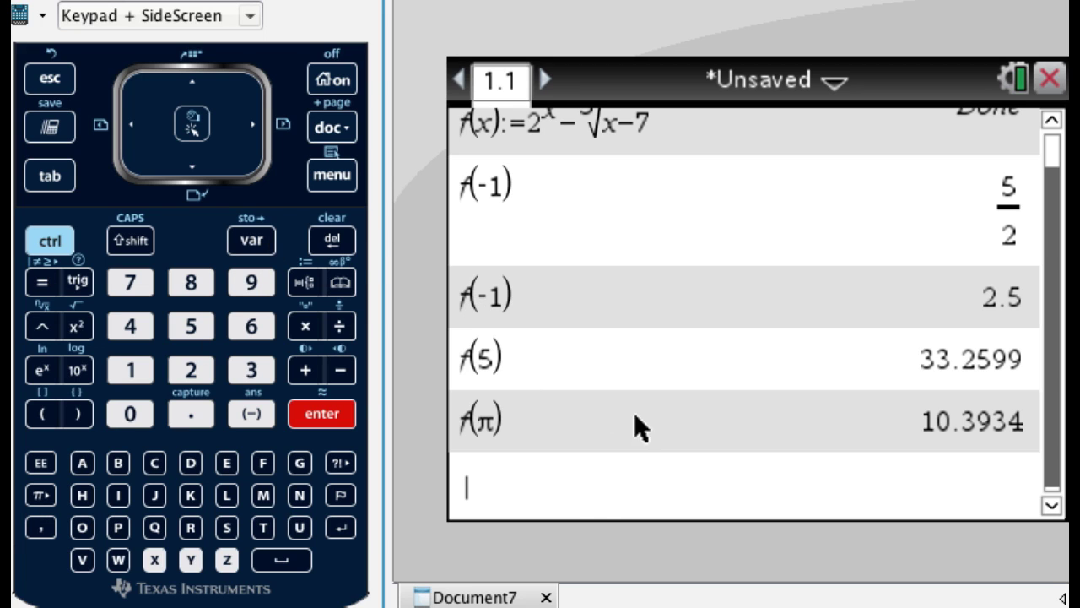
Start a new definition f(x):= on the Calculator entry line
{"action": "left_click", "coordinate": [579, 485]}
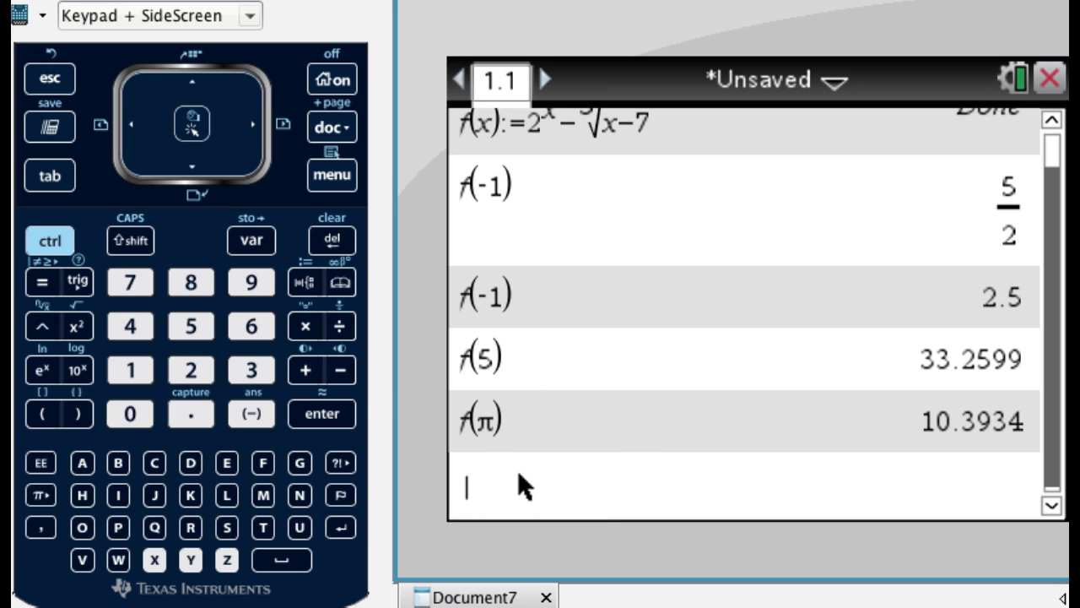
{"action": "type", "text": "f"}
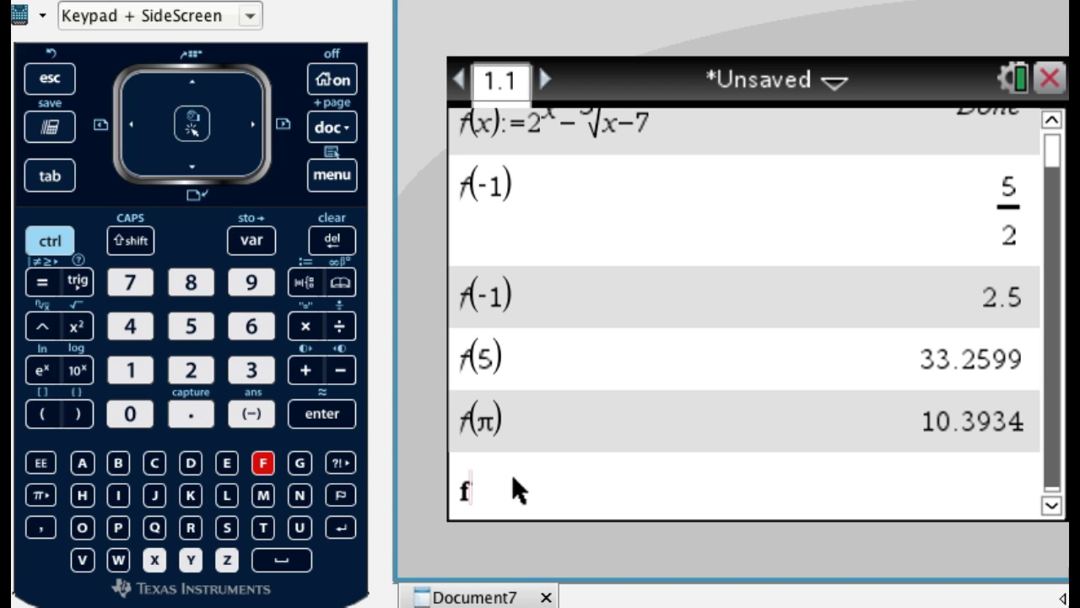
{"action": "type", "text": "("}
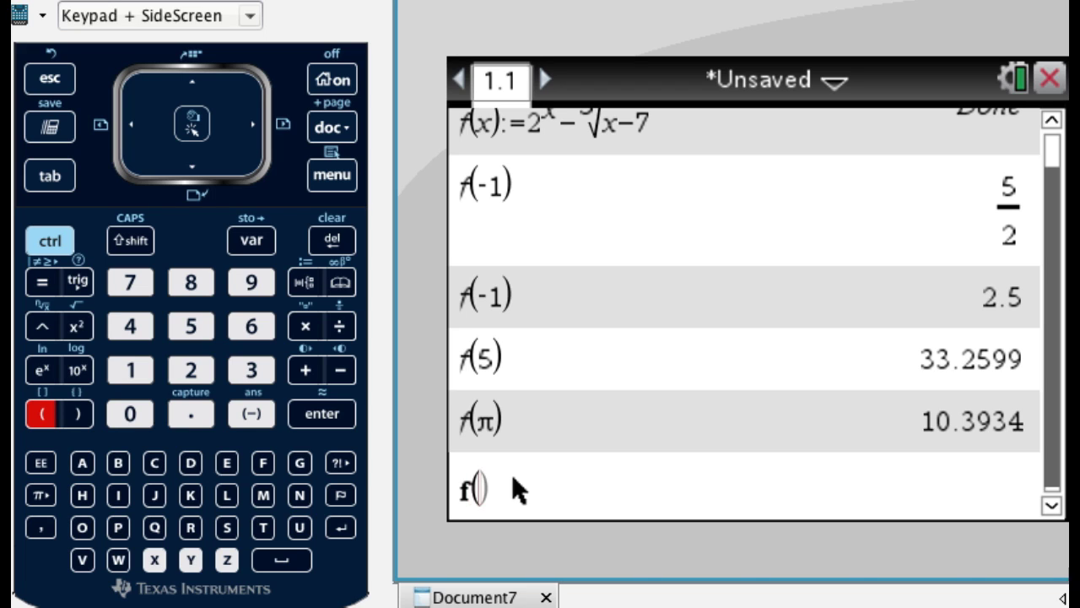
{"action": "type", "text": "x"}
{"action": "key", "text": "Right"}
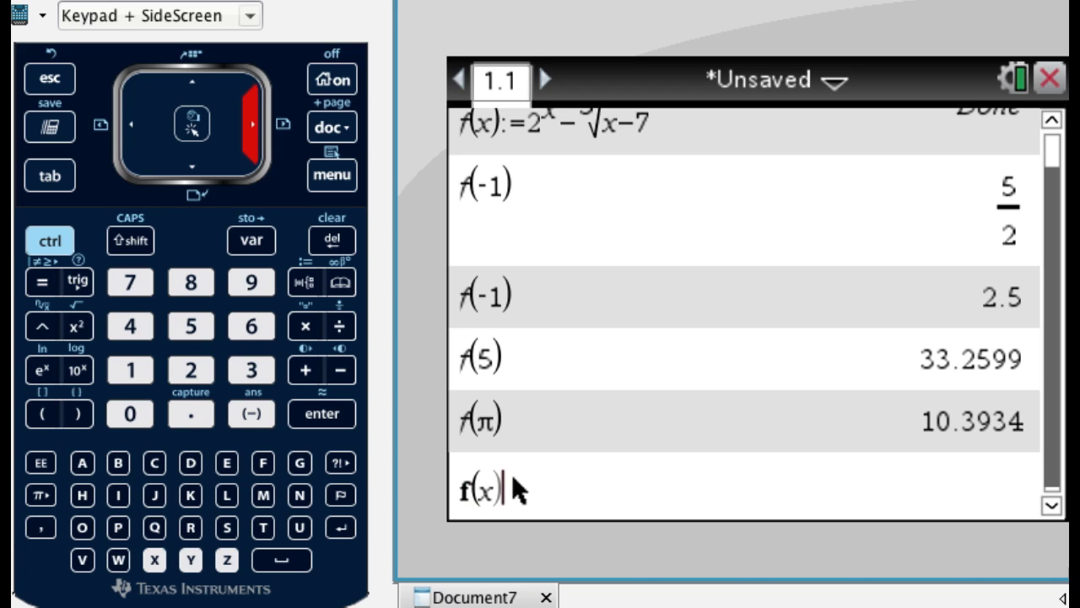
{"action": "left_click", "coordinate": [65, 241]}
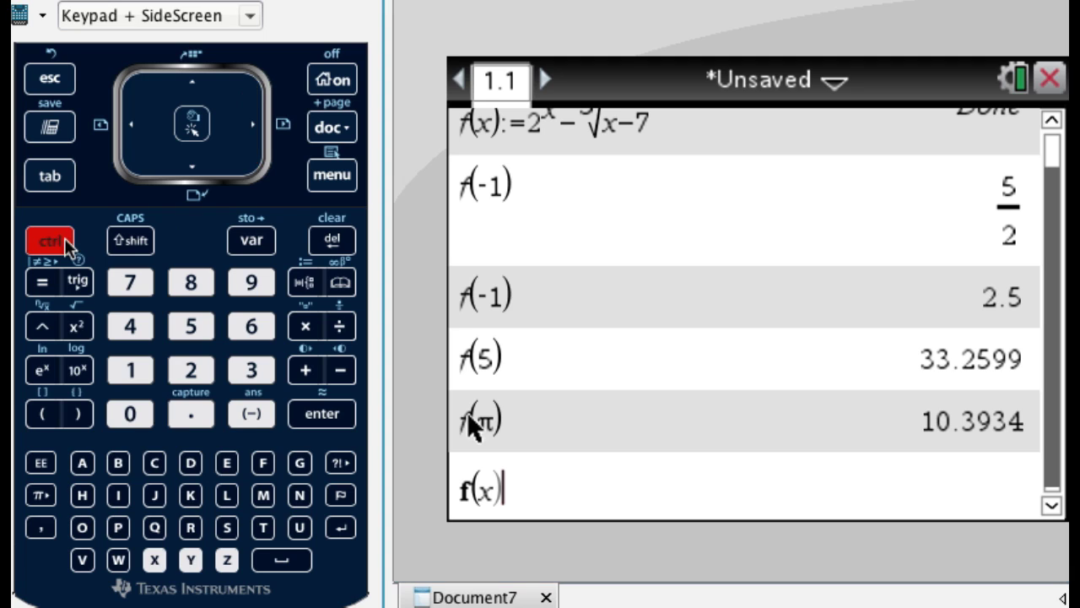
{"action": "left_click", "coordinate": [305, 284]}
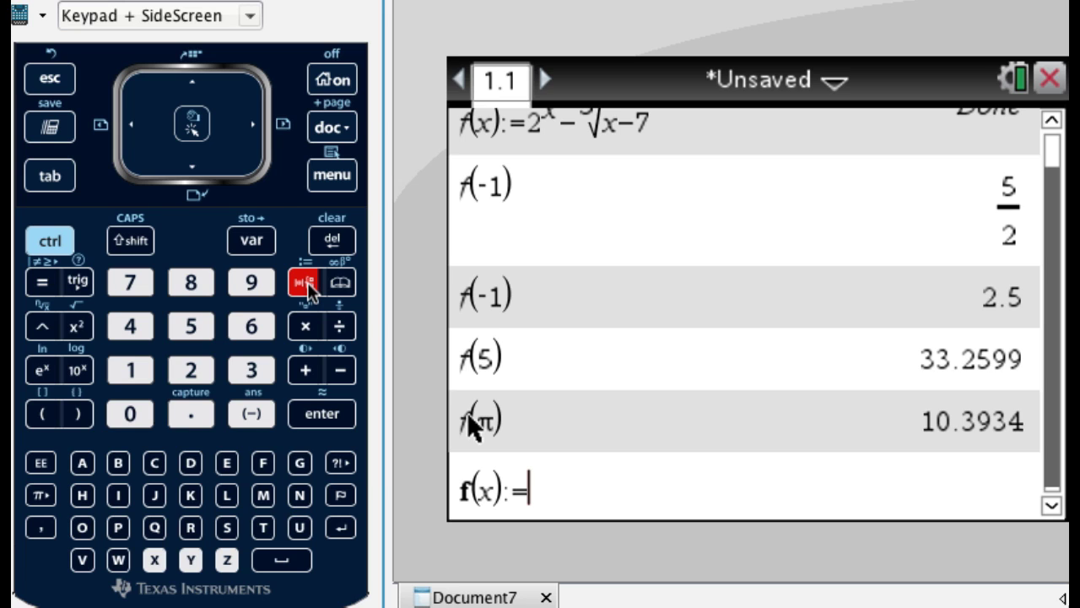
Complete the definition as cos(π·x) and store it
{"action": "left_click", "coordinate": [79, 283]}
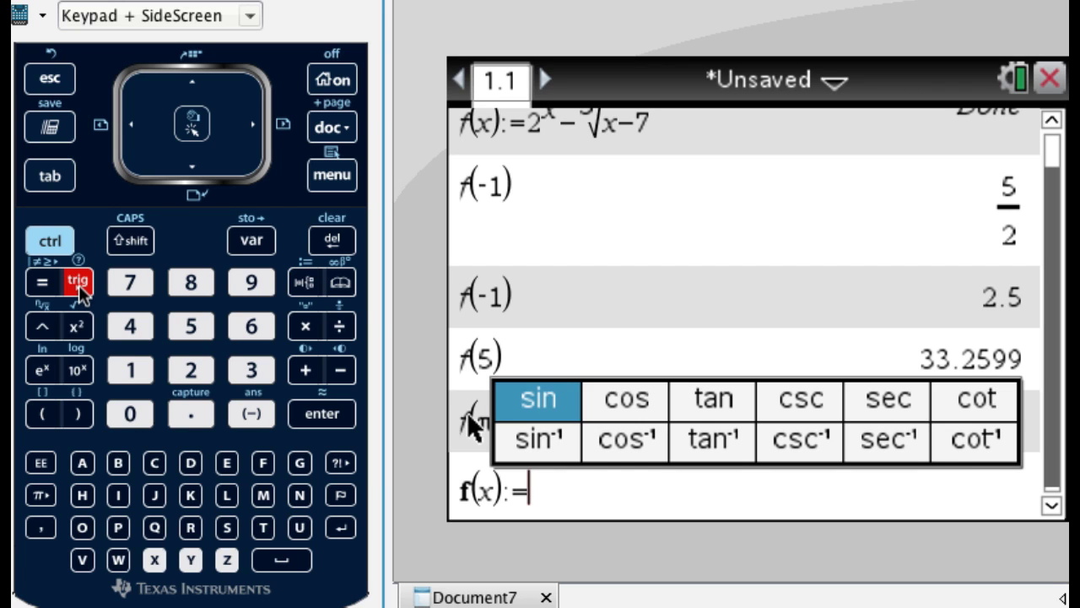
{"action": "key", "text": "Right"}
{"action": "key", "text": "Return"}
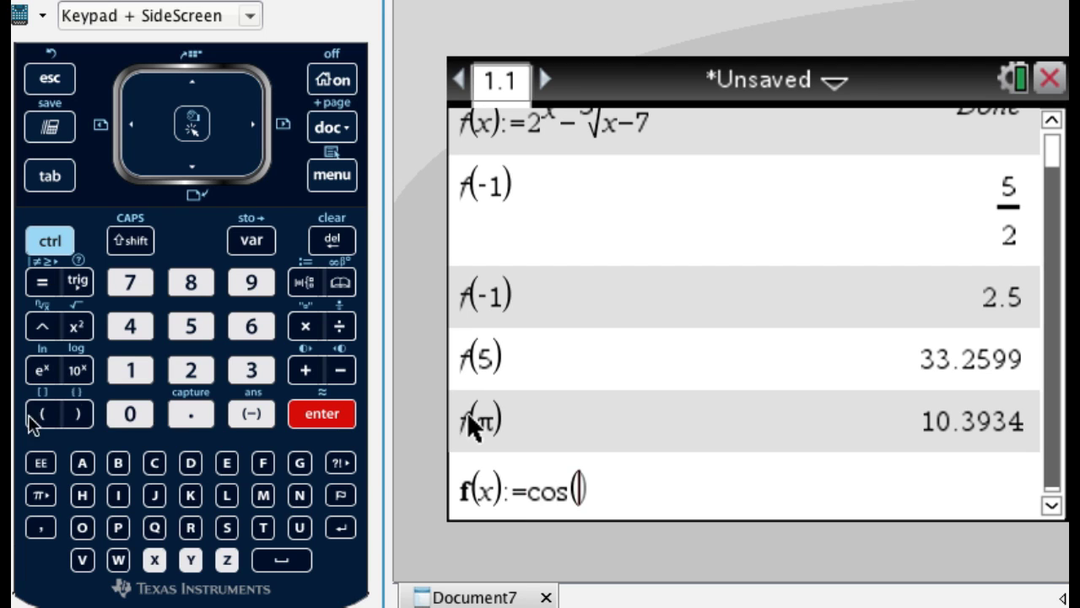
{"action": "left_click", "coordinate": [42, 496]}
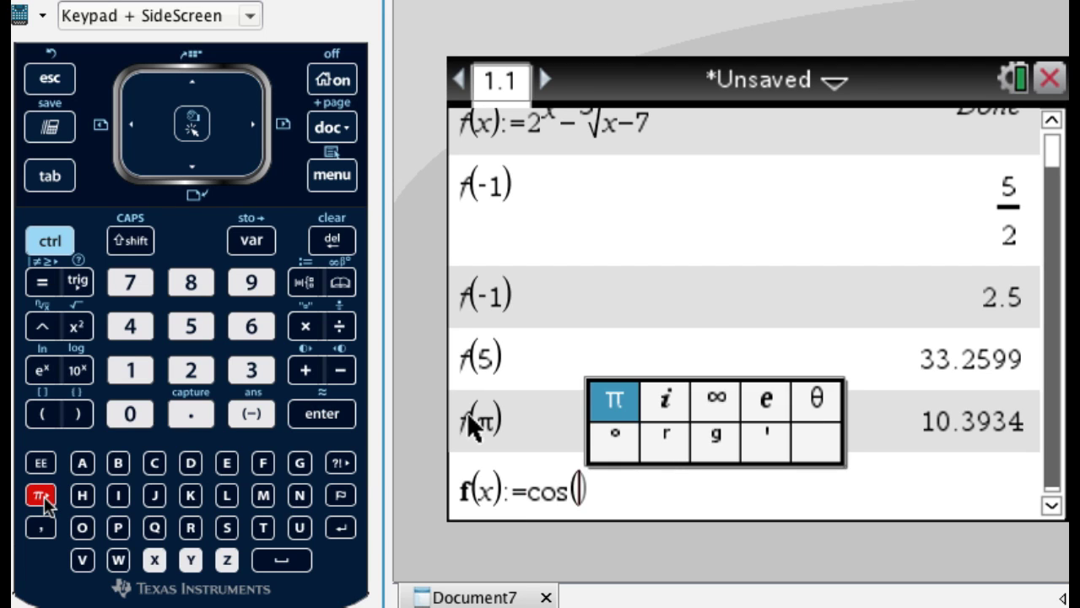
{"action": "key", "text": "Return"}
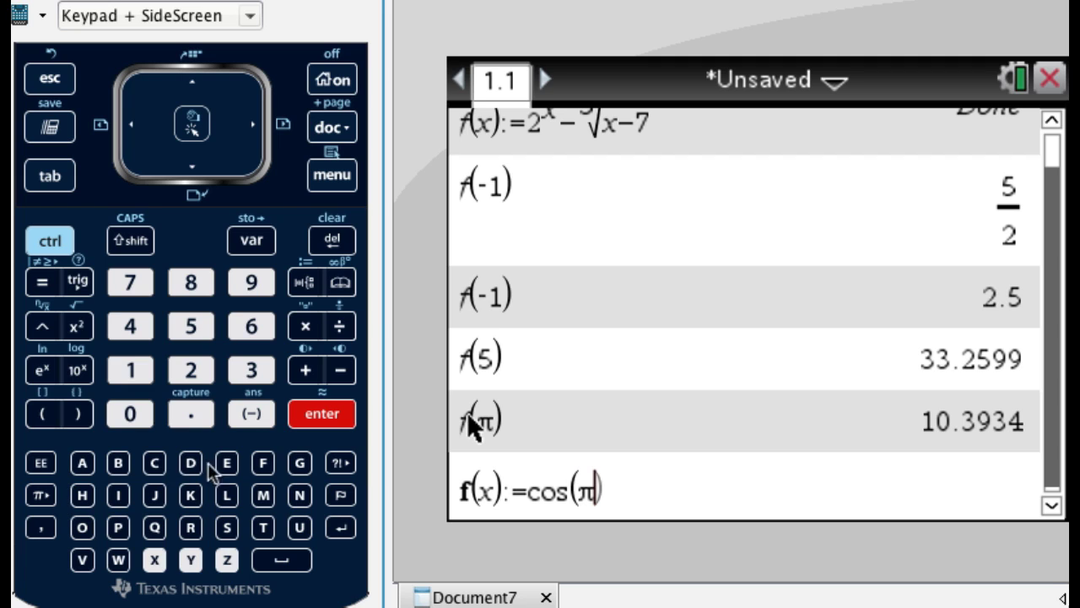
{"action": "left_click", "coordinate": [304, 328]}
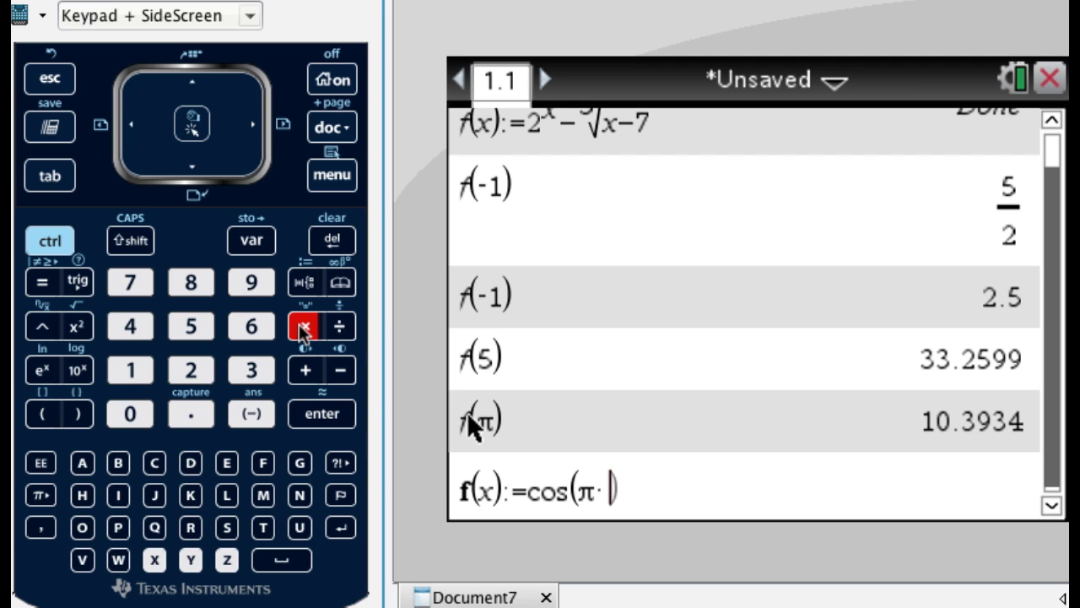
{"action": "type", "text": "x"}
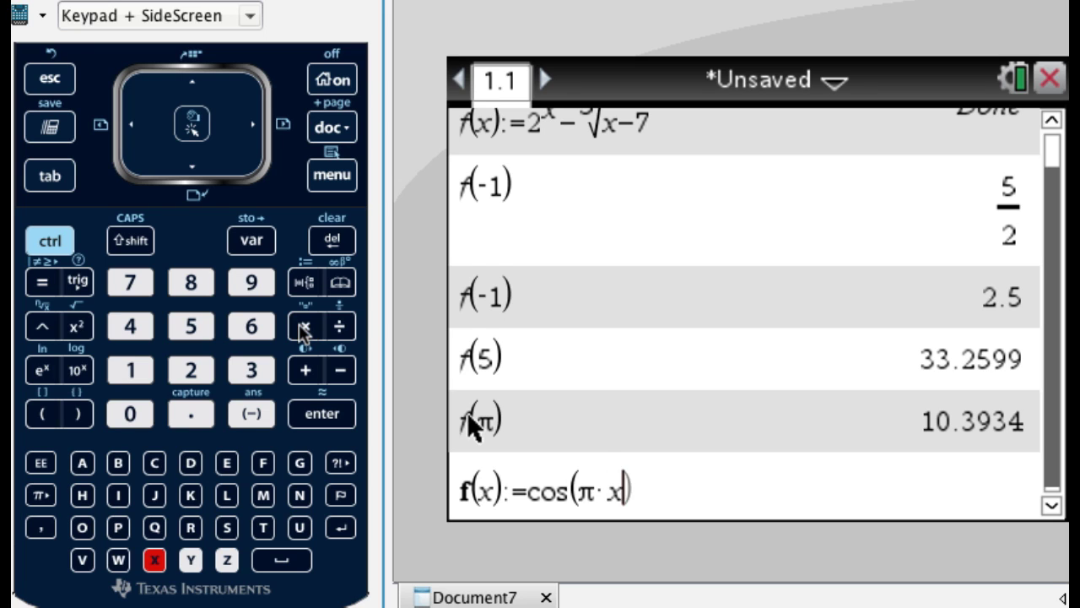
{"action": "key", "text": "Return"}
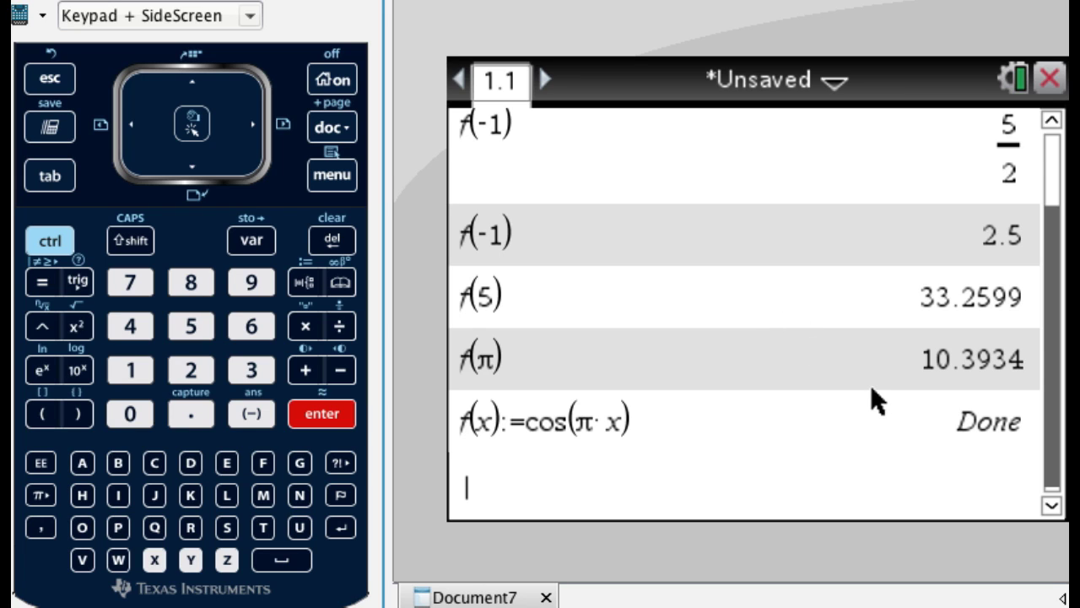
Evaluate f(0) and f(0.5), giving 1. and 0
{"action": "type", "text": "f(0"}
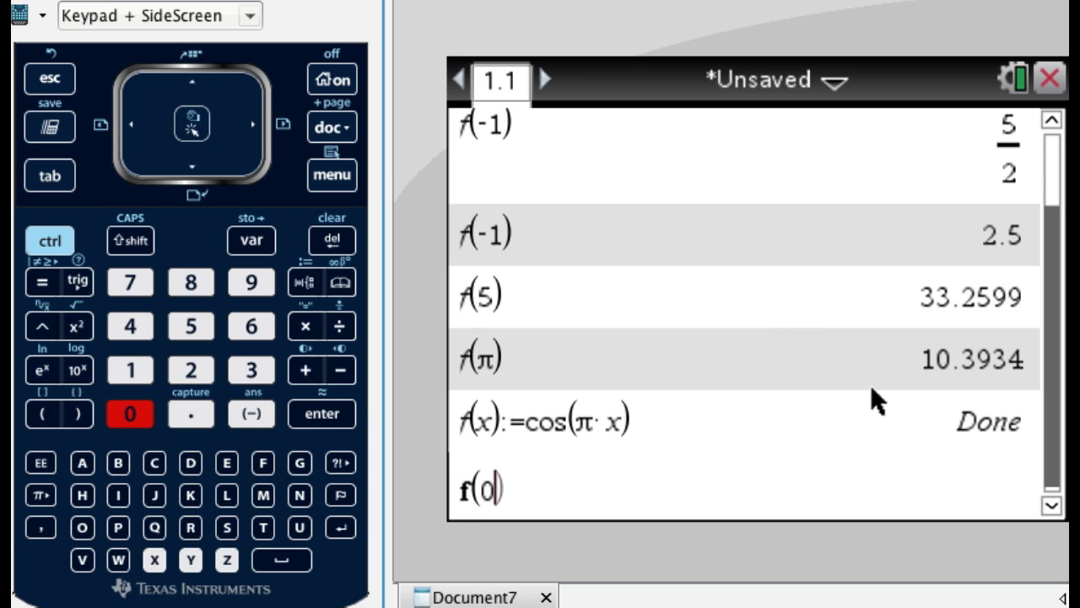
{"action": "key", "text": "Return"}
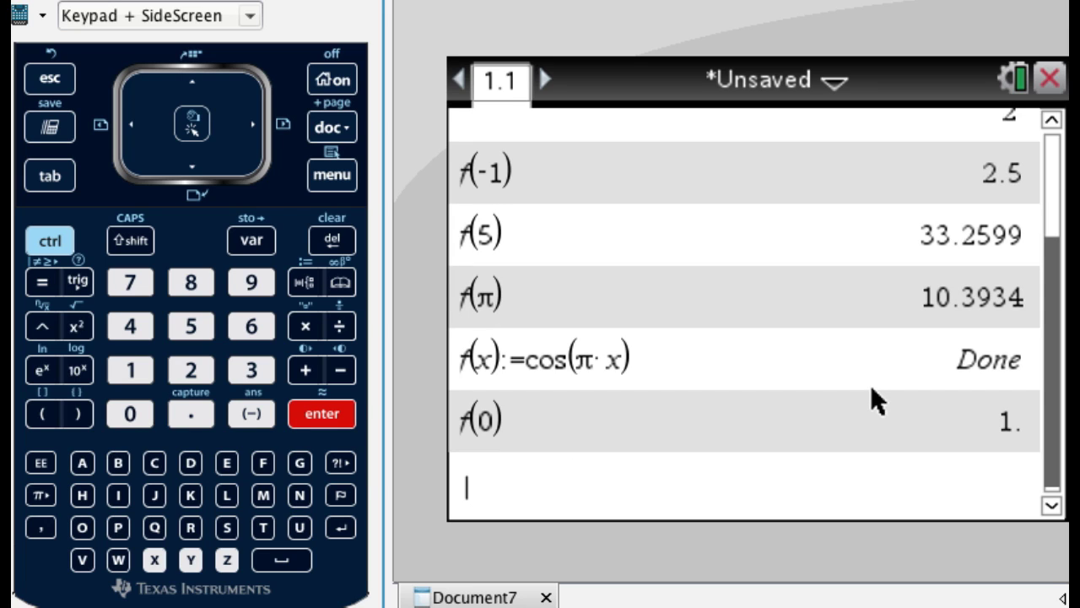
{"action": "type", "text": "f(.5"}
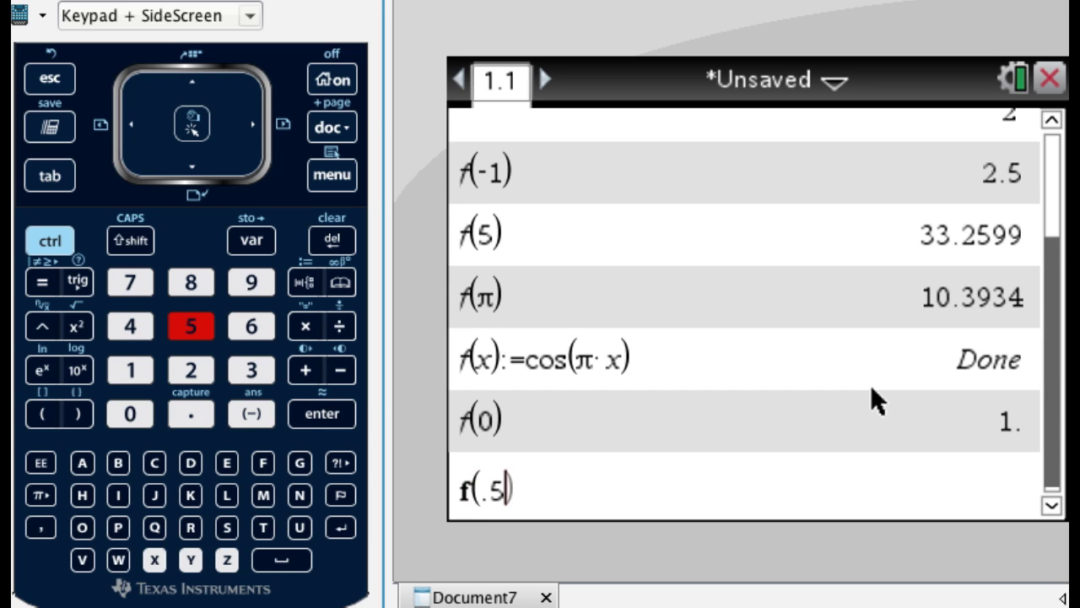
{"action": "key", "text": "Return"}
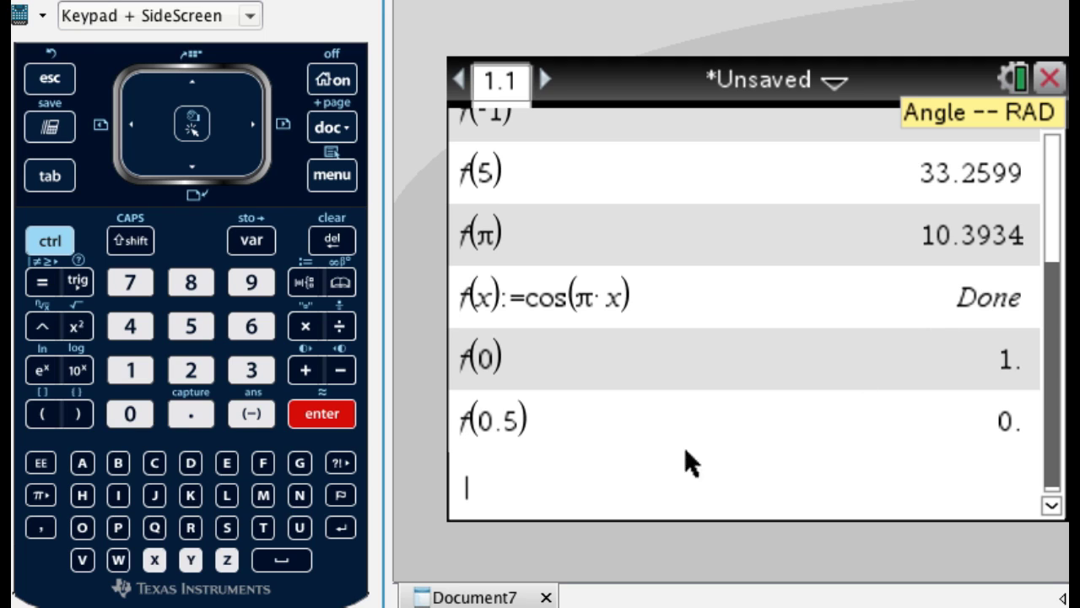
{"action": "left_click", "coordinate": [599, 468]}
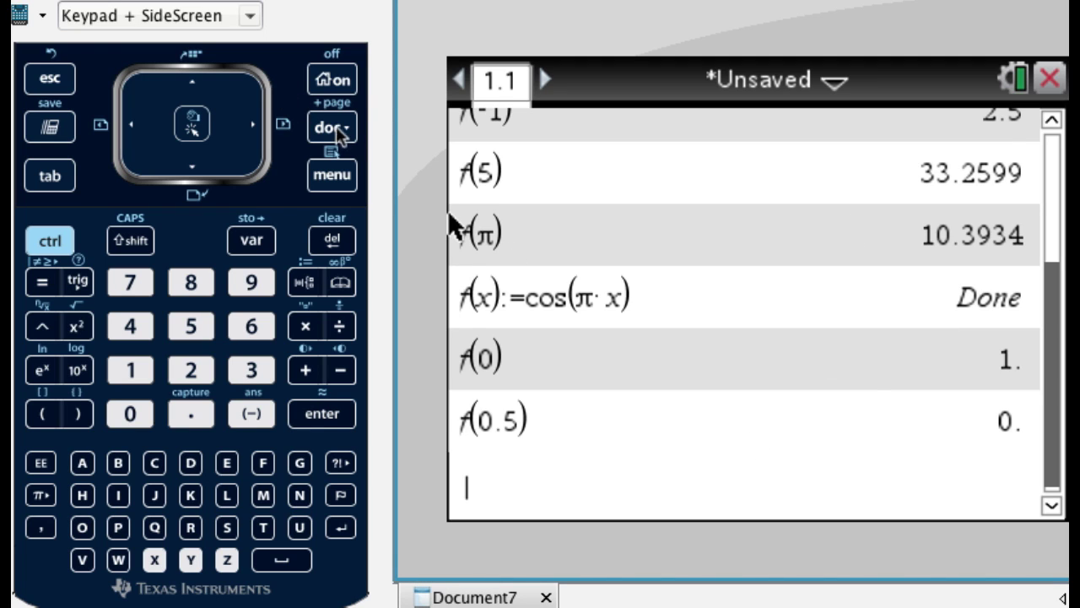
Open Document Settings from the home screen's Settings menu
{"action": "left_click", "coordinate": [336, 81]}
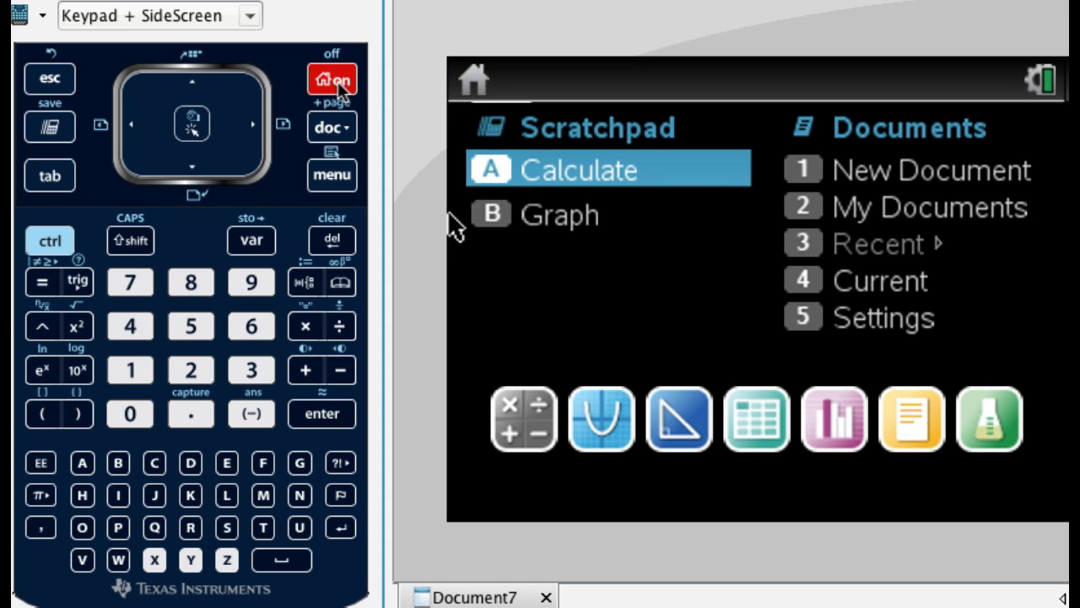
{"action": "key", "text": "Down"}
{"action": "key", "text": "Down"}
{"action": "key", "text": "Down"}
{"action": "key", "text": "Down"}
{"action": "key", "text": "Down"}
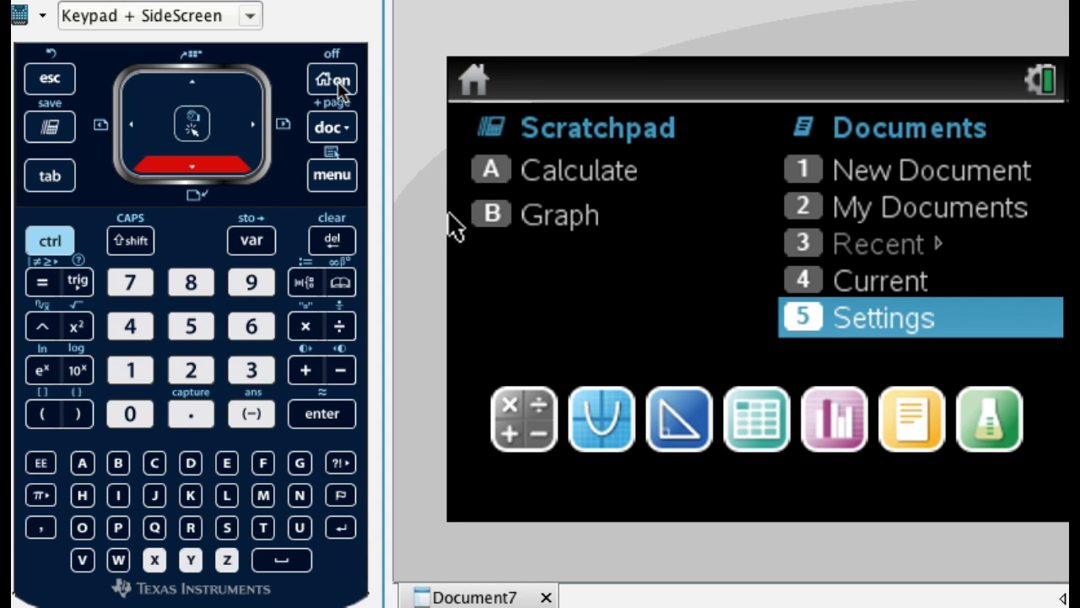
{"action": "key", "text": "Return"}
{"action": "key", "text": "Down"}
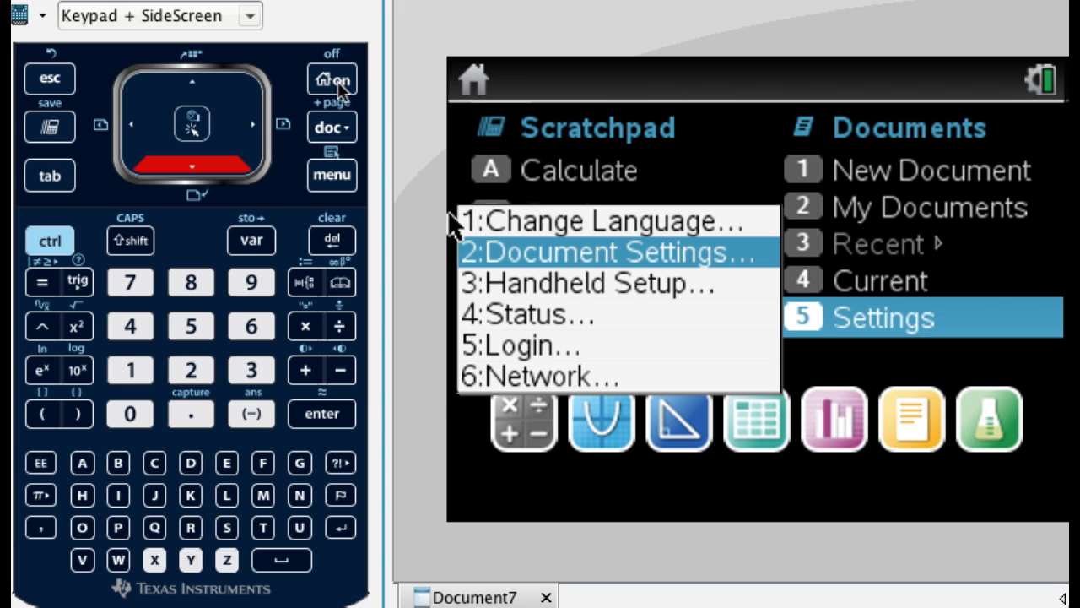
{"action": "key", "text": "Return"}
Keep the Angle setting on Radian after browsing the angle unit choices
{"action": "key", "text": "Tab"}
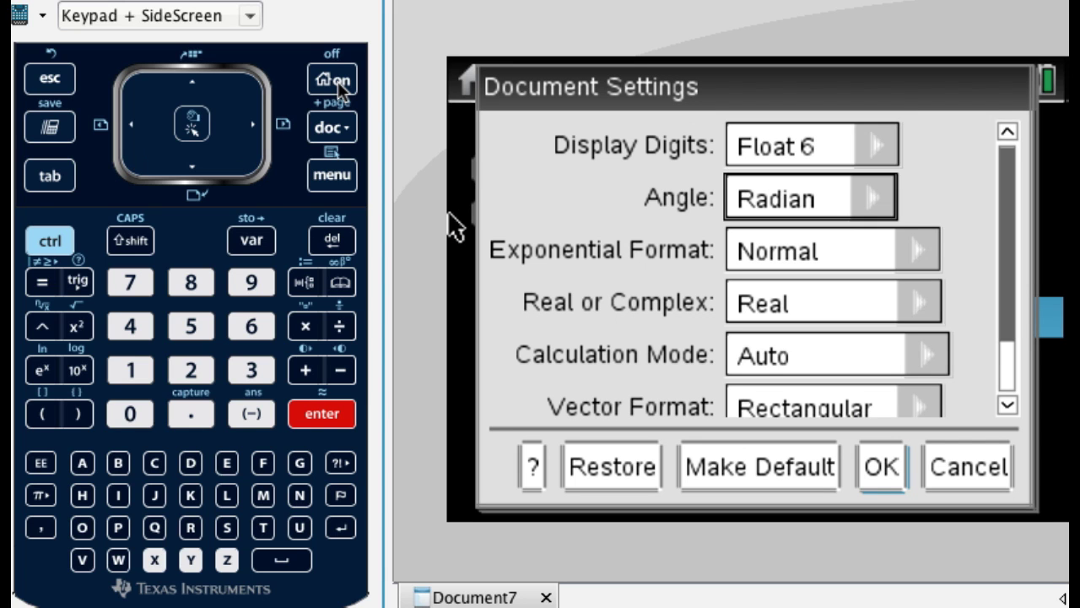
{"action": "key", "text": "shift+Tab"}
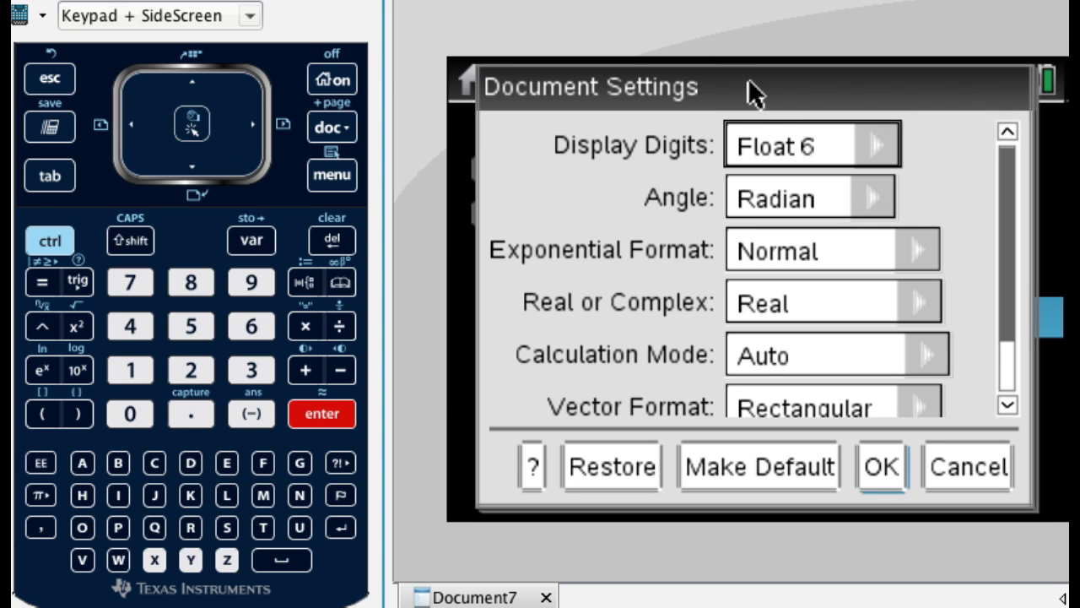
{"action": "key", "text": "Tab"}
{"action": "key", "text": "Tab"}
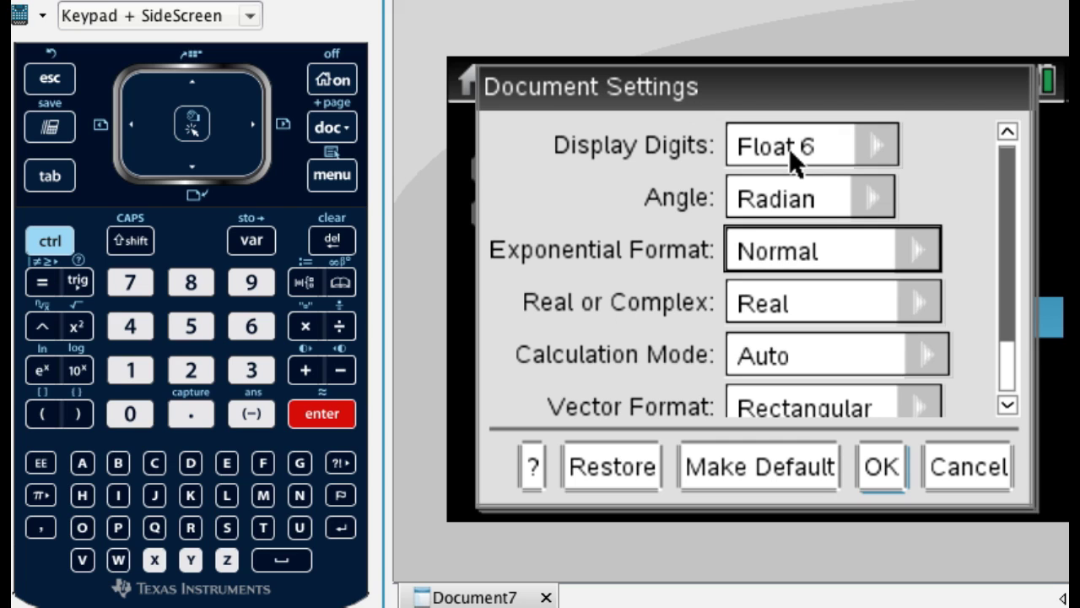
{"action": "key", "text": "shift+Tab"}
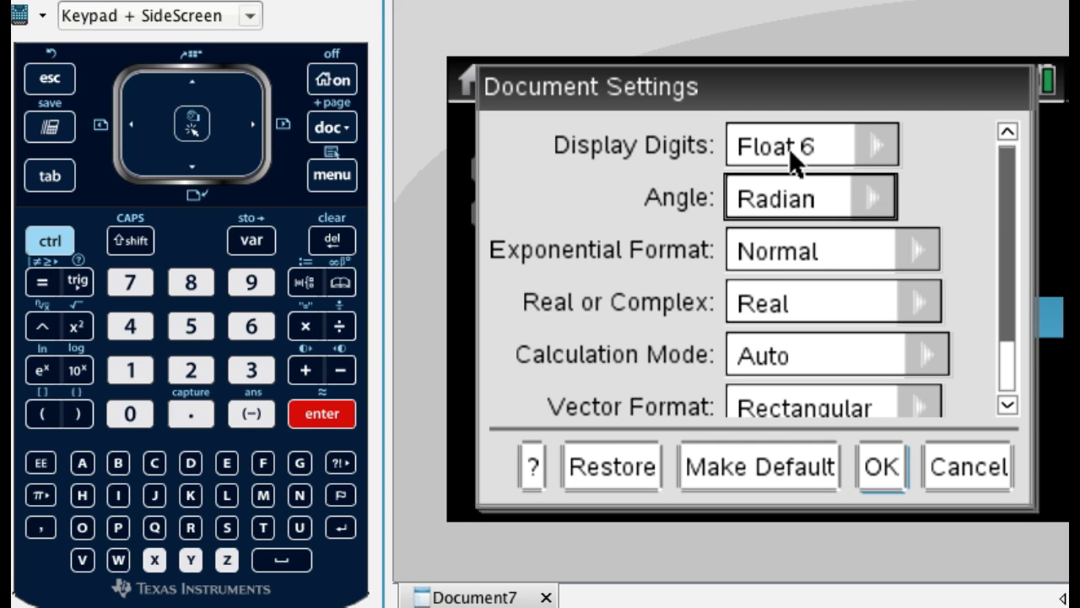
{"action": "key", "text": "Right"}
{"action": "key", "text": "Down"}
{"action": "key", "text": "Down"}
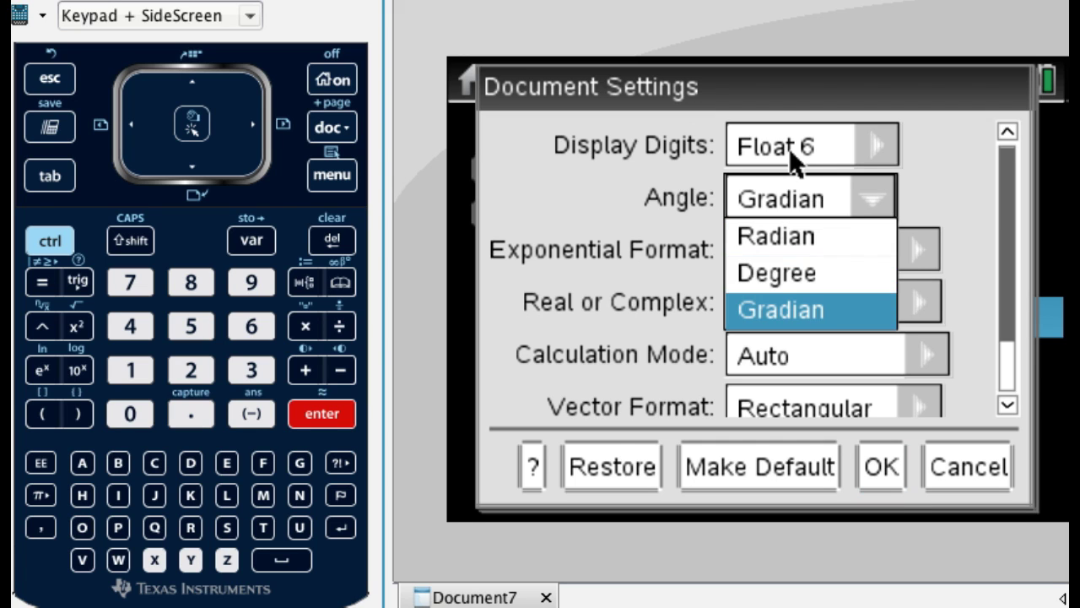
{"action": "key", "text": "Up"}
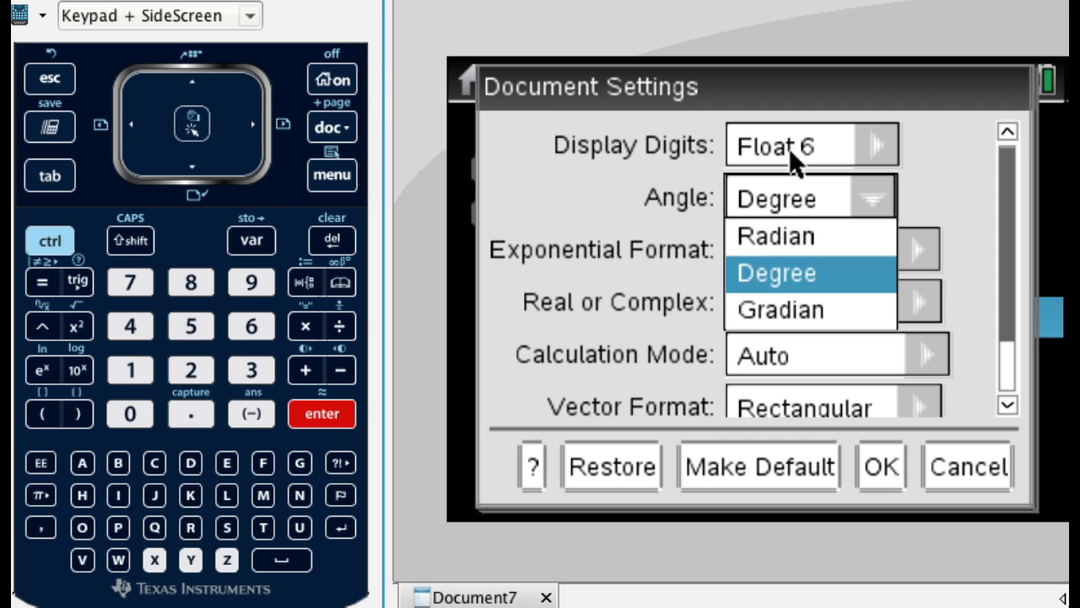
{"action": "key", "text": "Up"}
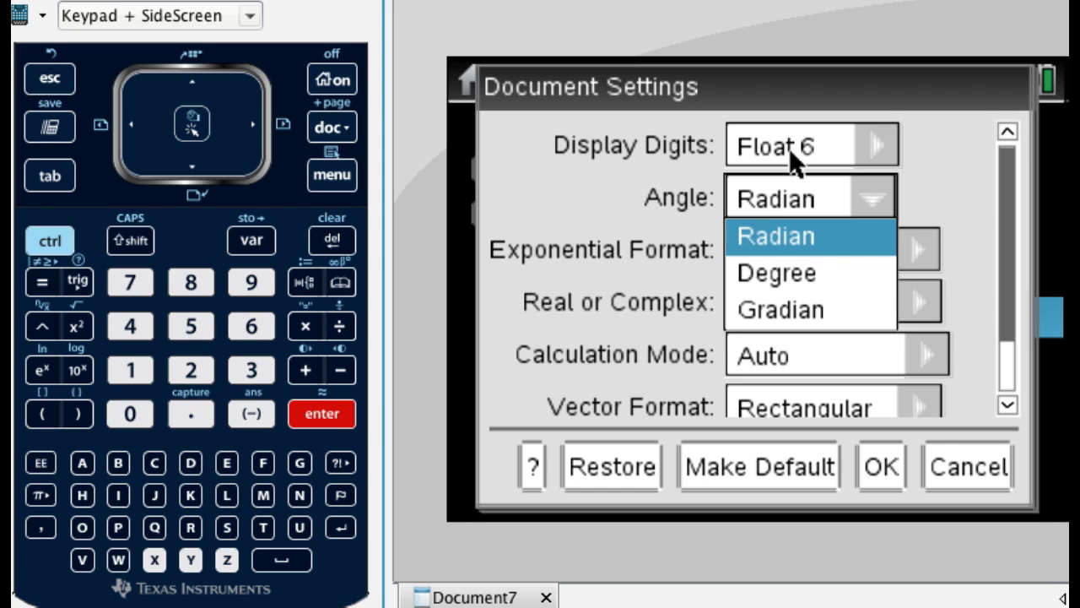
{"action": "key", "text": "Return"}
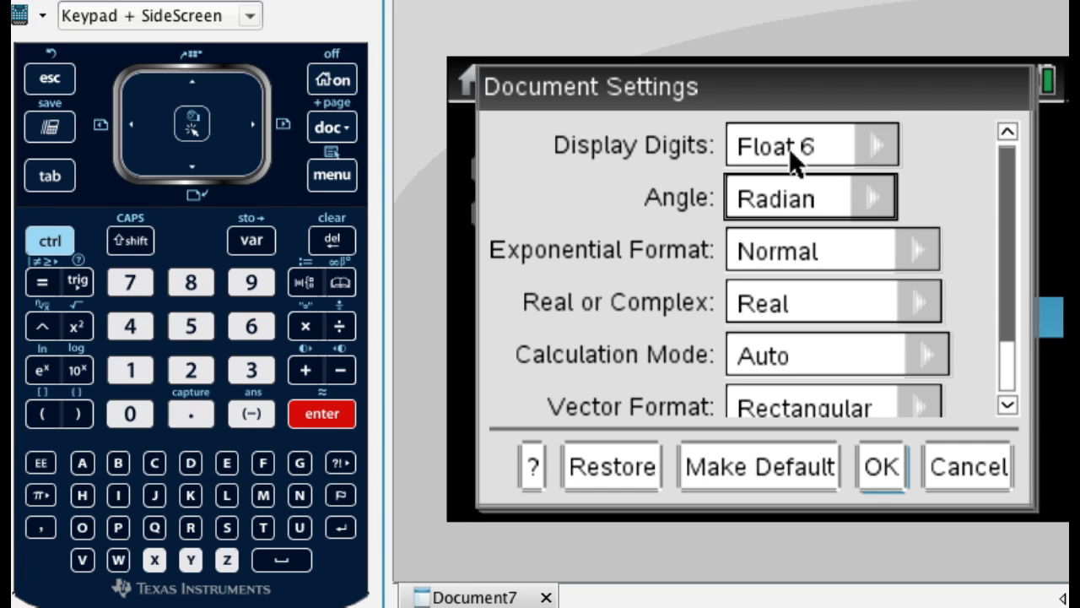
Apply these settings as the default for new documents and Scratchpad
{"action": "key", "text": "Tab"}
{"action": "key", "text": "Tab"}
{"action": "key", "text": "Tab"}
{"action": "key", "text": "Tab"}
{"action": "key", "text": "Tab"}
{"action": "key", "text": "Tab"}
{"action": "key", "text": "Tab"}
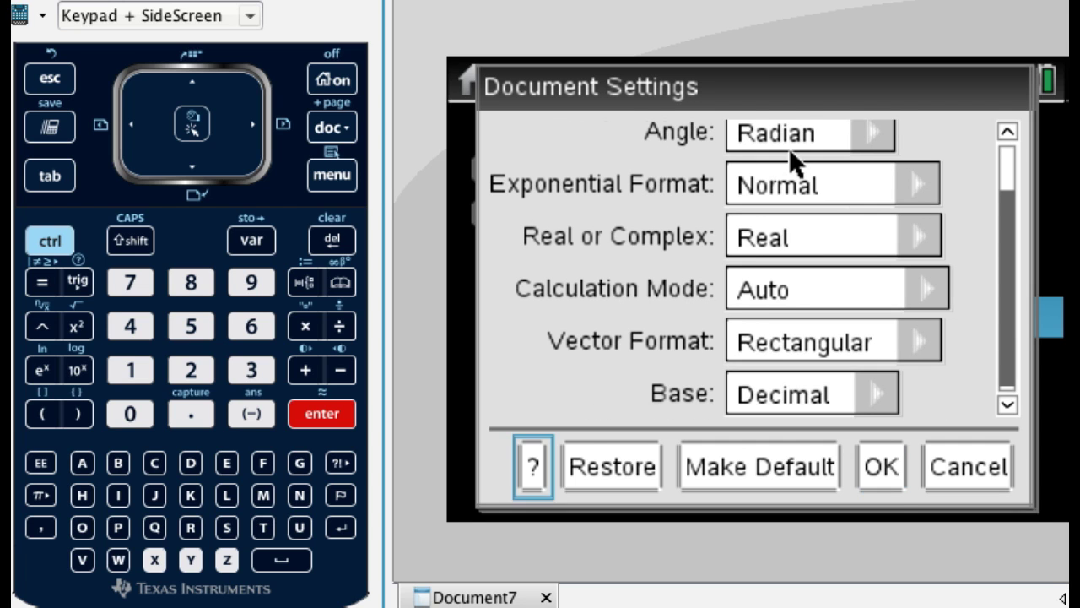
{"action": "key", "text": "Tab"}
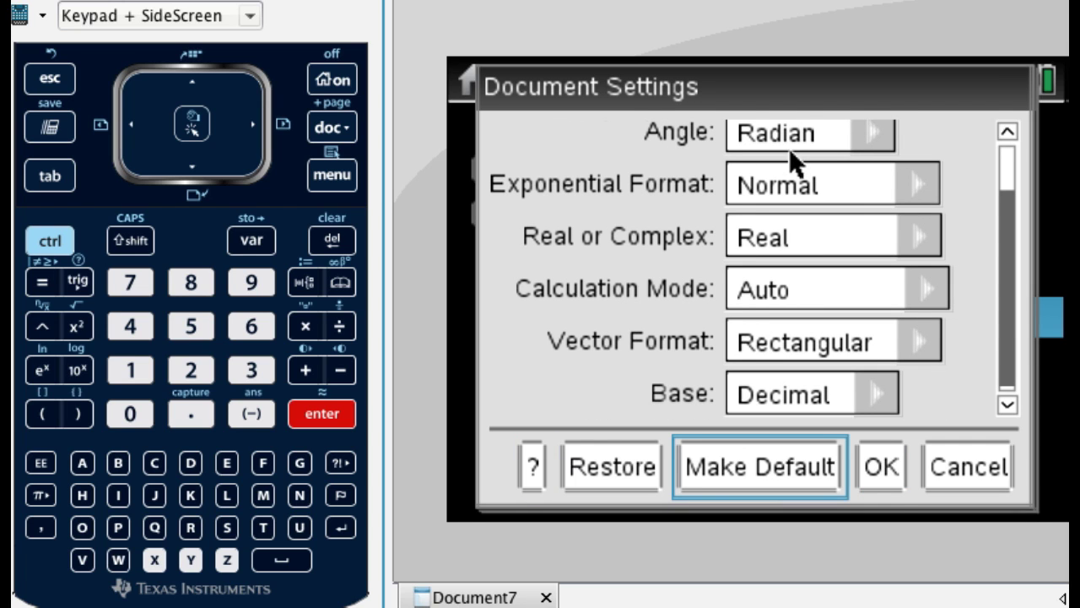
{"action": "key", "text": "Return"}
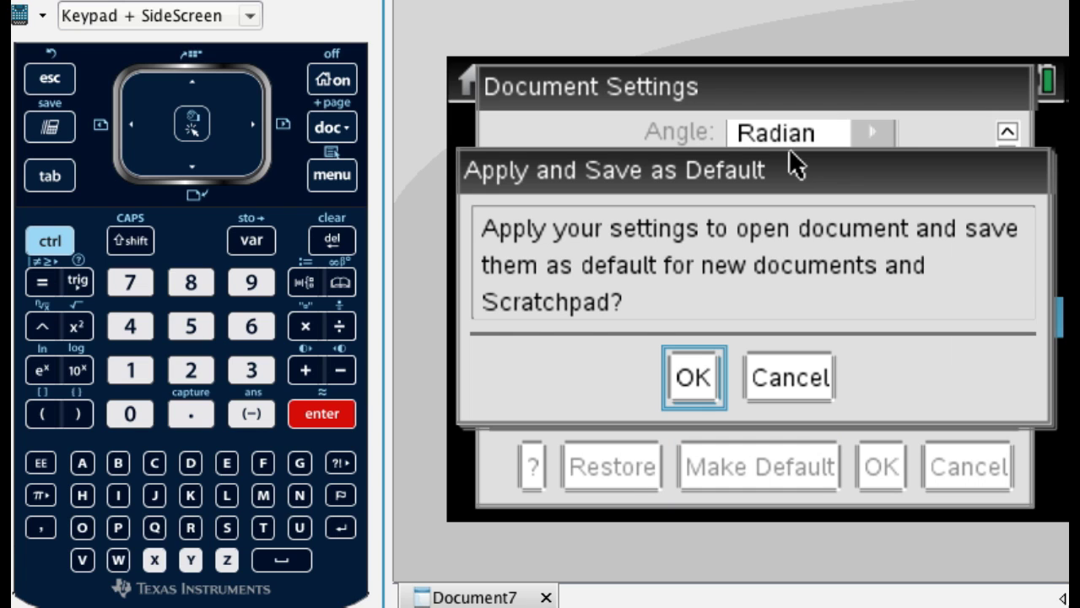
{"action": "key", "text": "Return"}
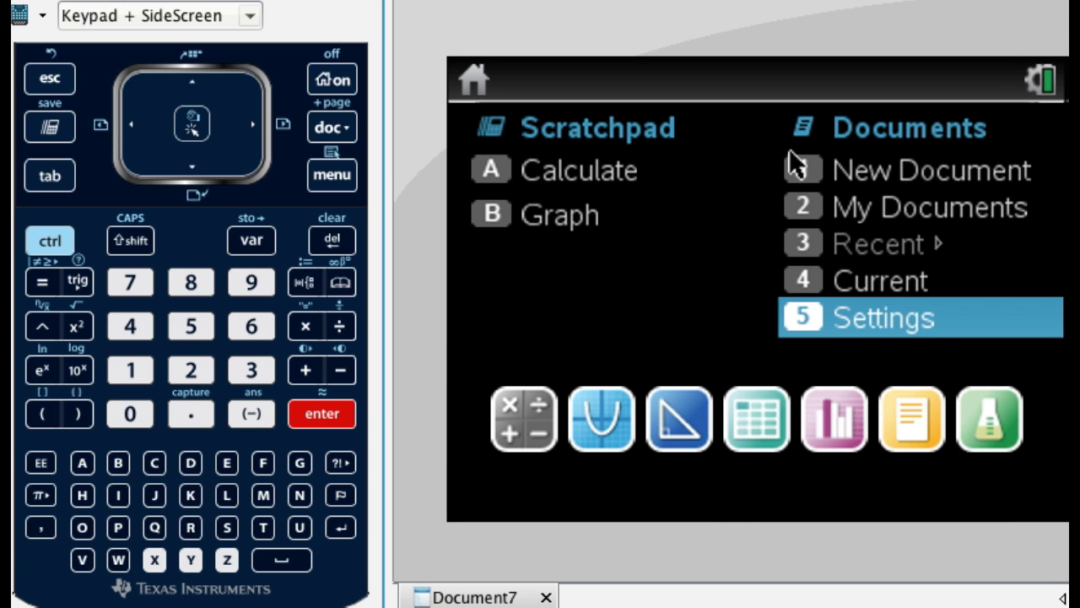
Return to the current document's Calculator page via 4 Current on the home screen
{"action": "key", "text": "Up"}
{"action": "key", "text": "Return"}
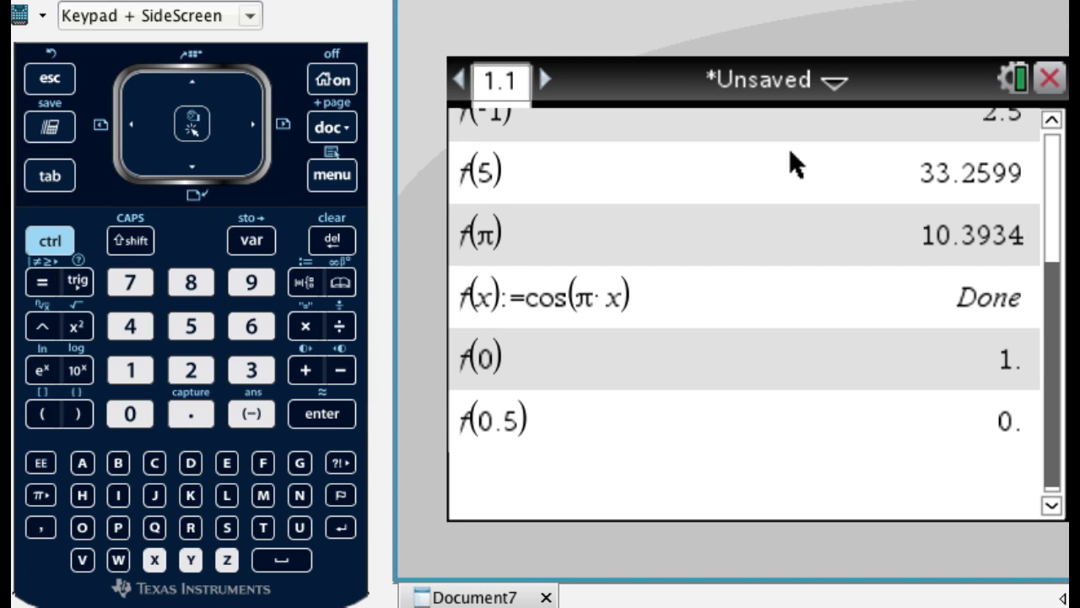